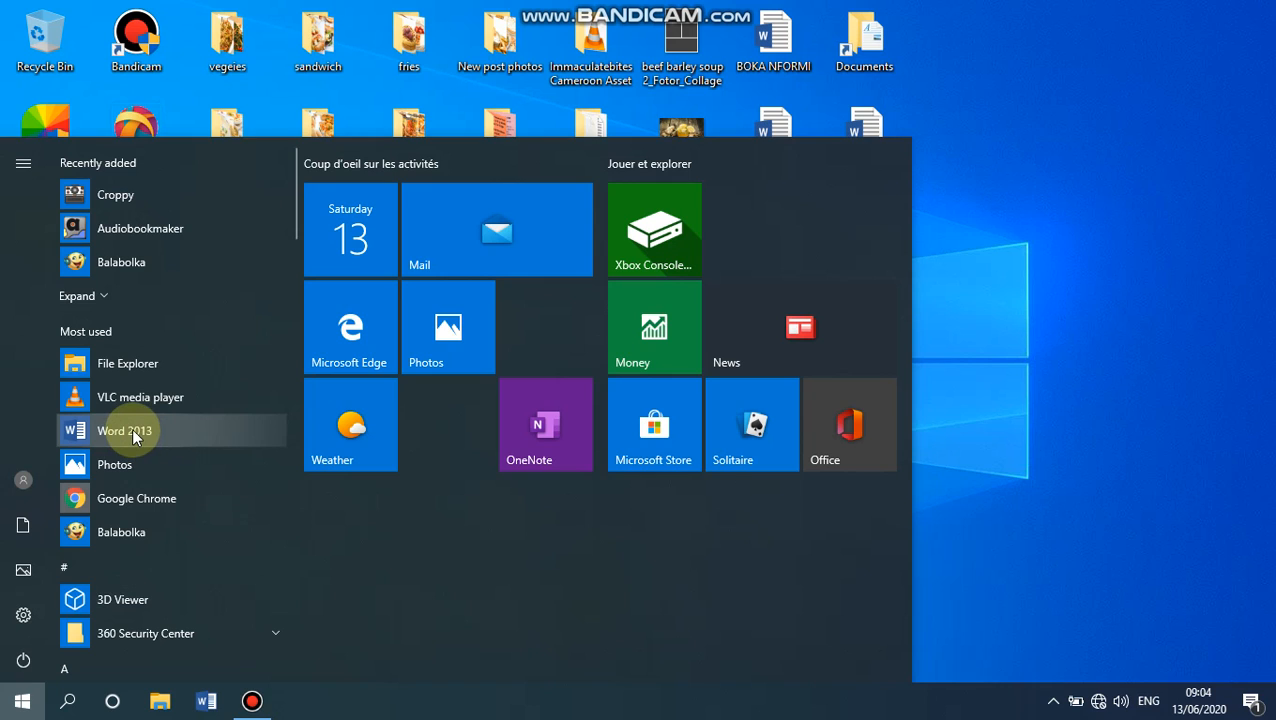
pyautogui.rightClick(133, 432)
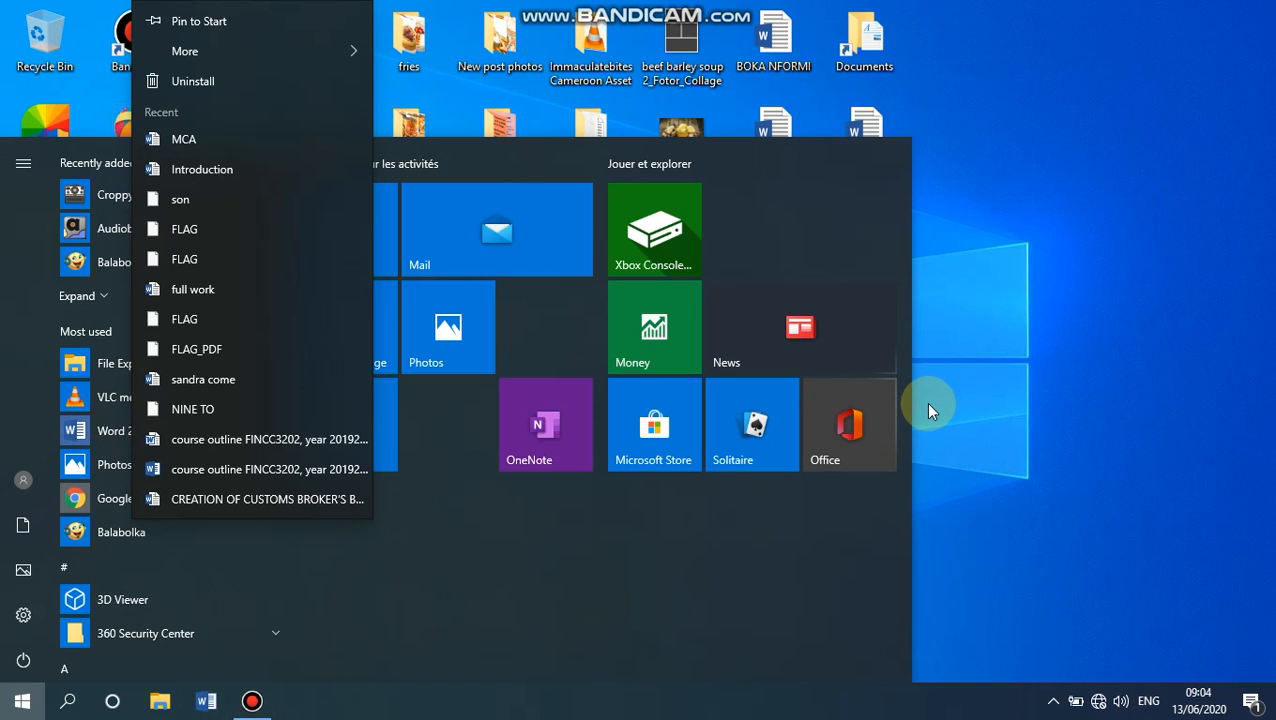
pyautogui.click(1042, 339)
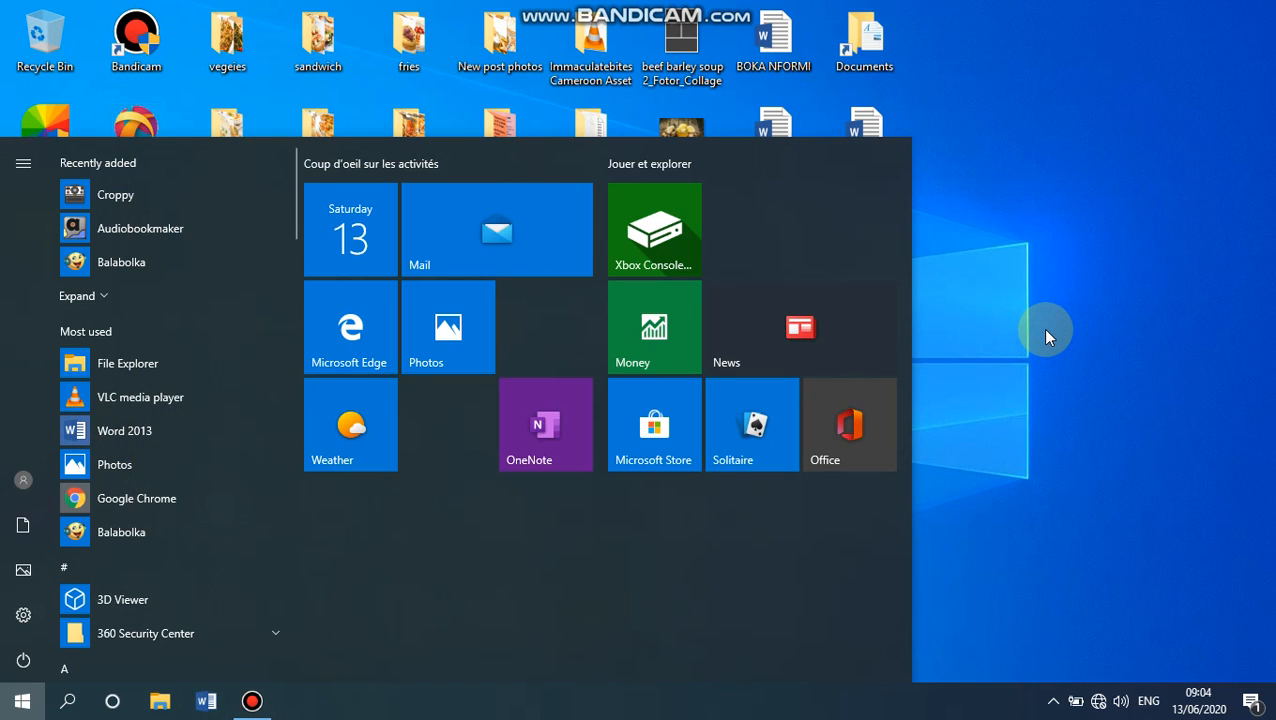
pyautogui.click(1071, 263)
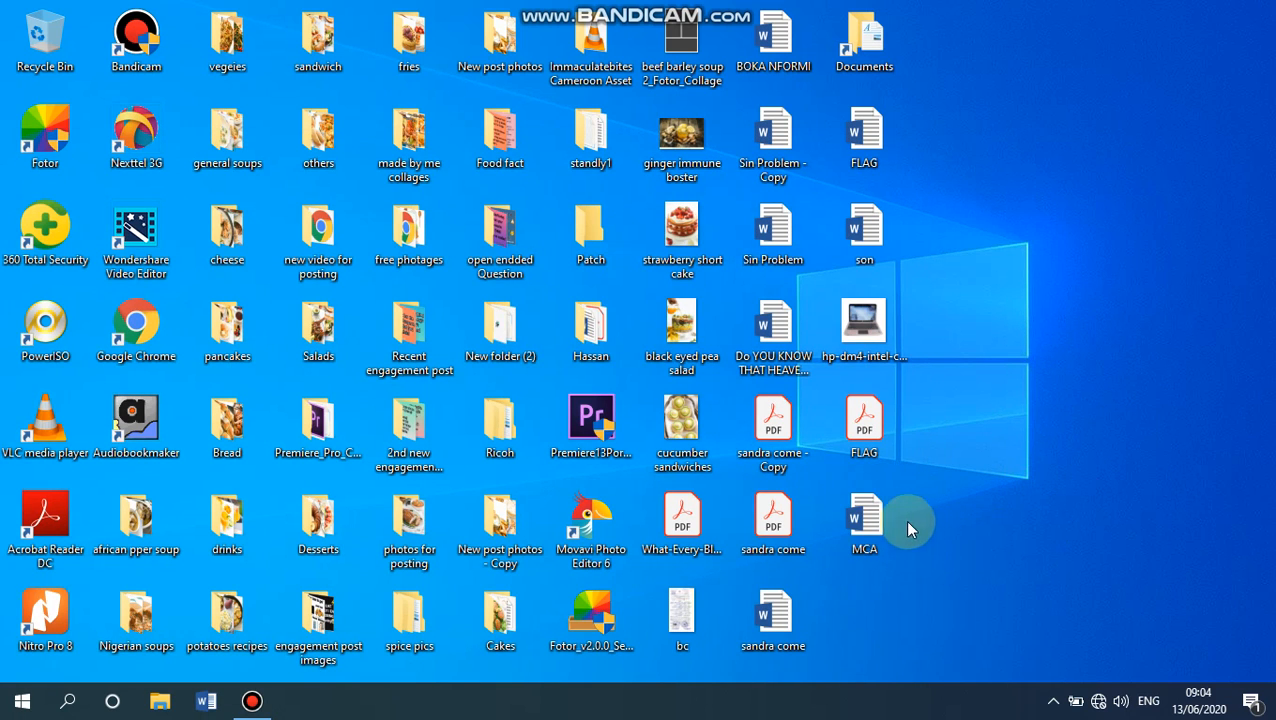
# - Open the MCA document from the desktop in Word
pyautogui.click(866, 517)
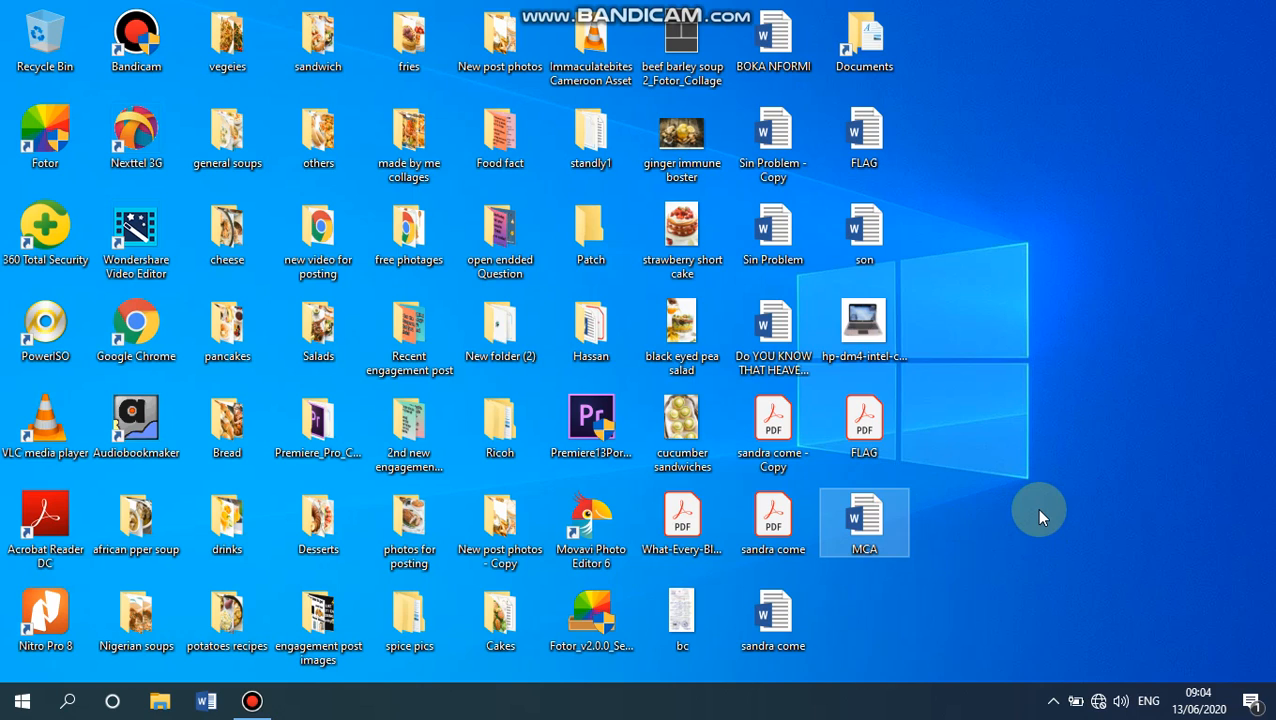
pyautogui.doubleClick(869, 521)
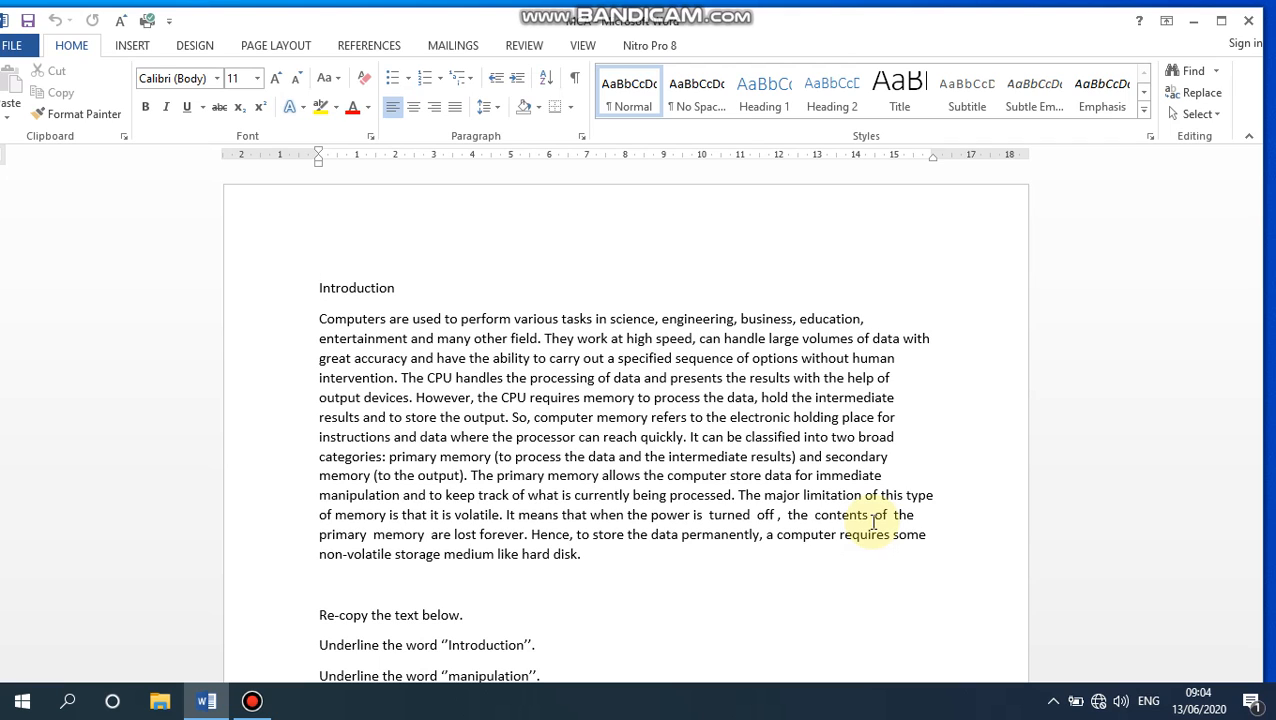
# - Set the font of the whole document to Times New Roman at size 14
pyautogui.hotkey('ctrl', 'a')
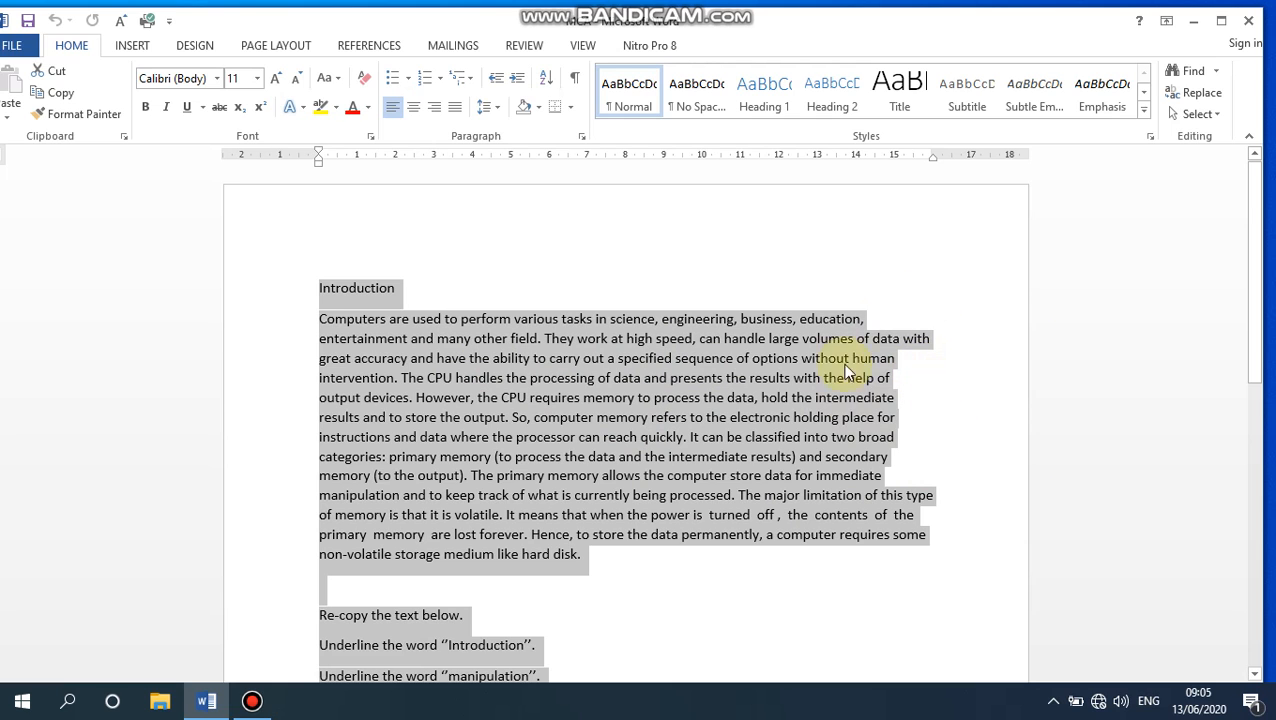
pyautogui.scroll(-2, 859, 437)
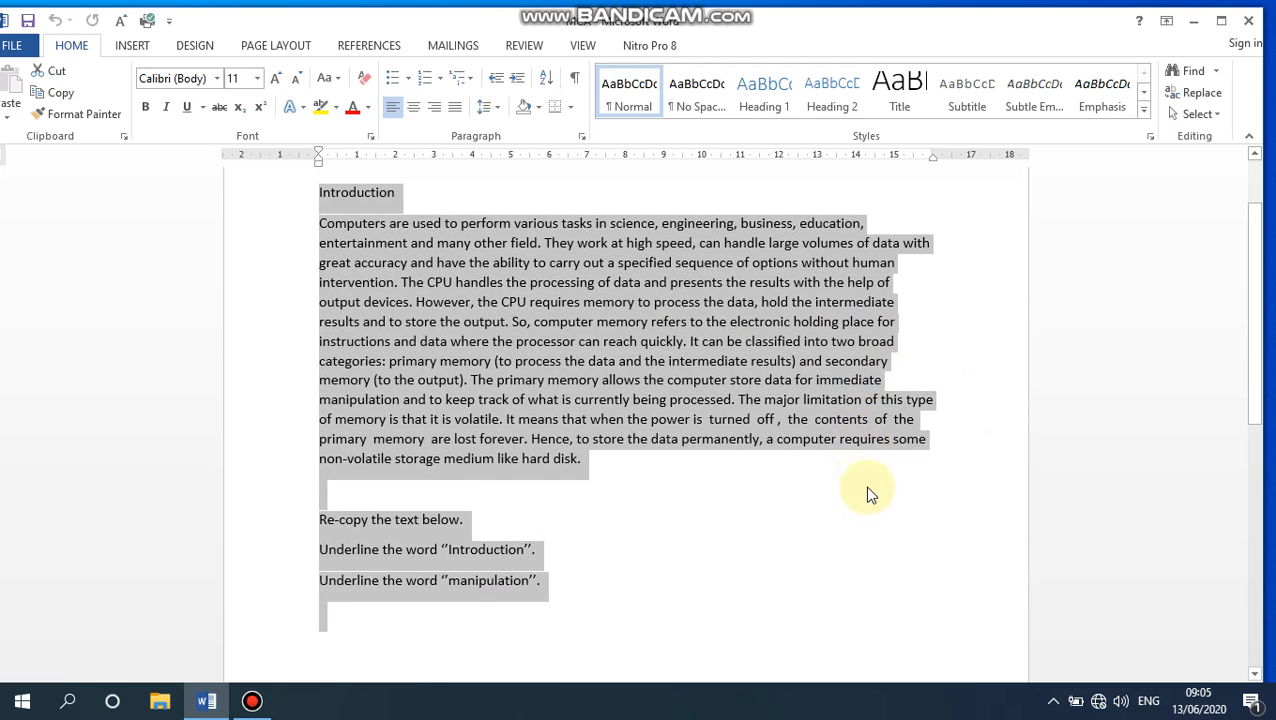
pyautogui.scroll(2, 868, 493)
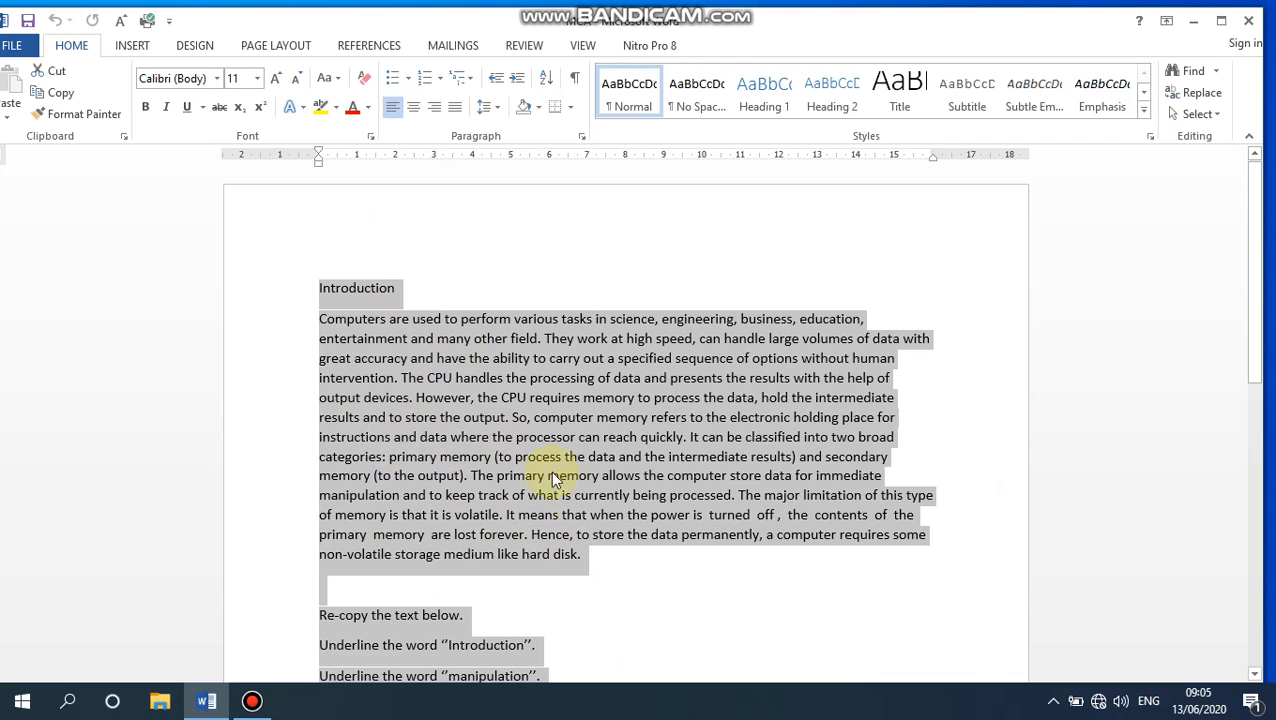
pyautogui.click(219, 79)
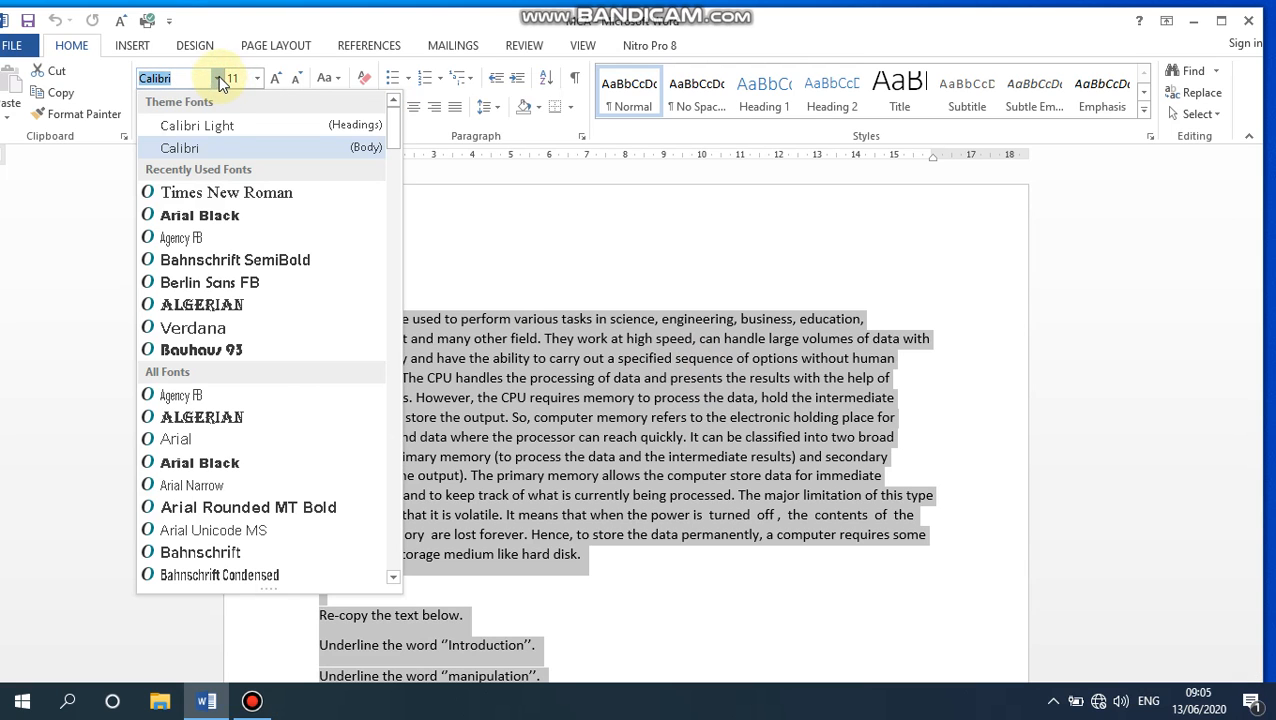
pyautogui.click(255, 193)
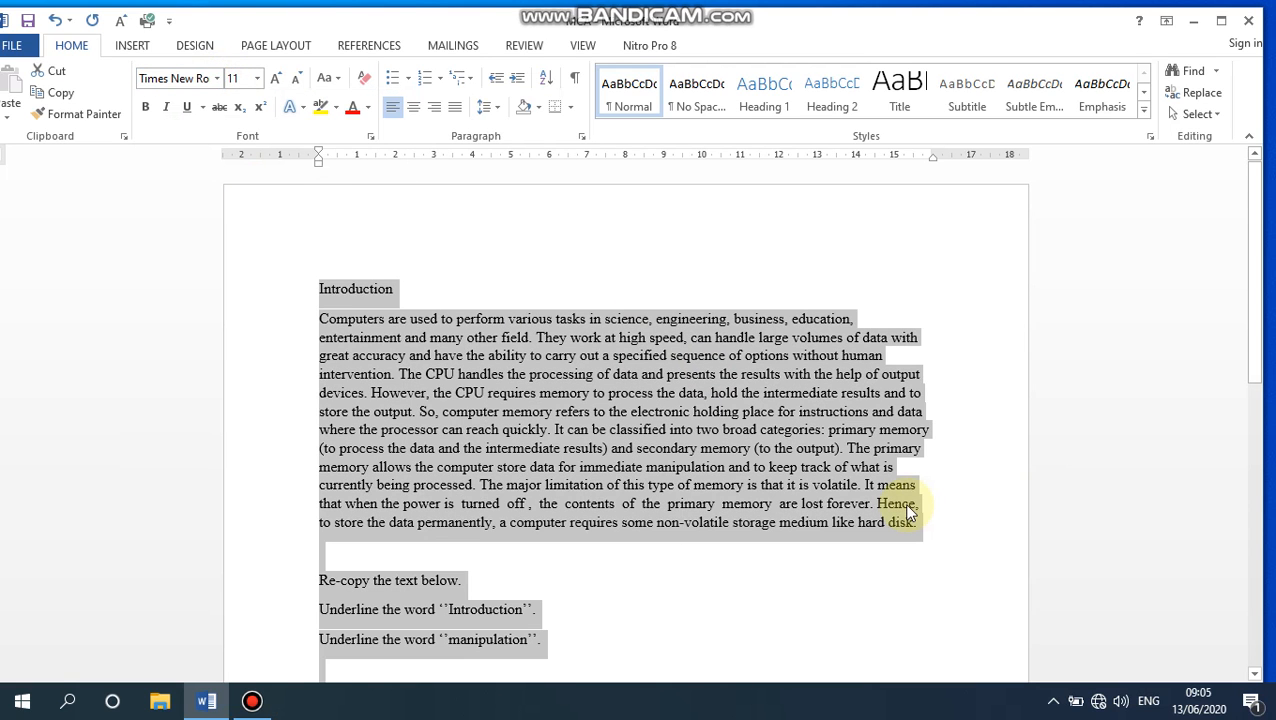
pyautogui.click(258, 79)
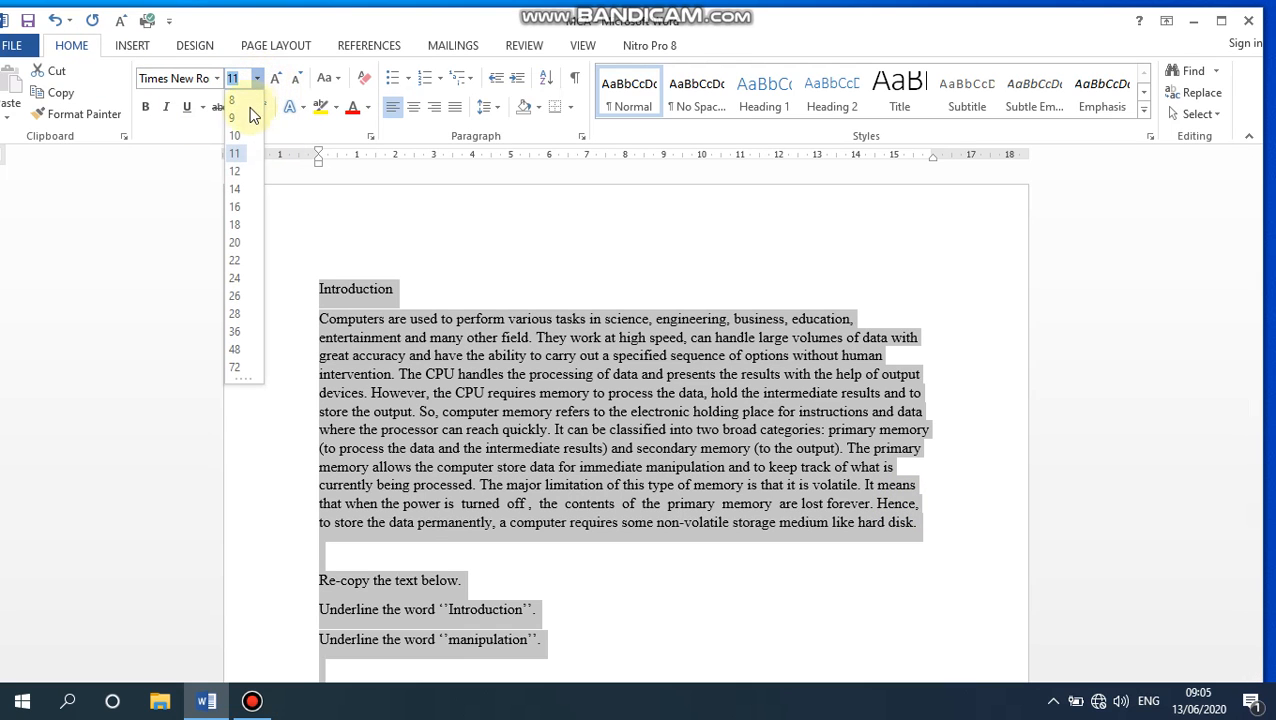
pyautogui.click(241, 190)
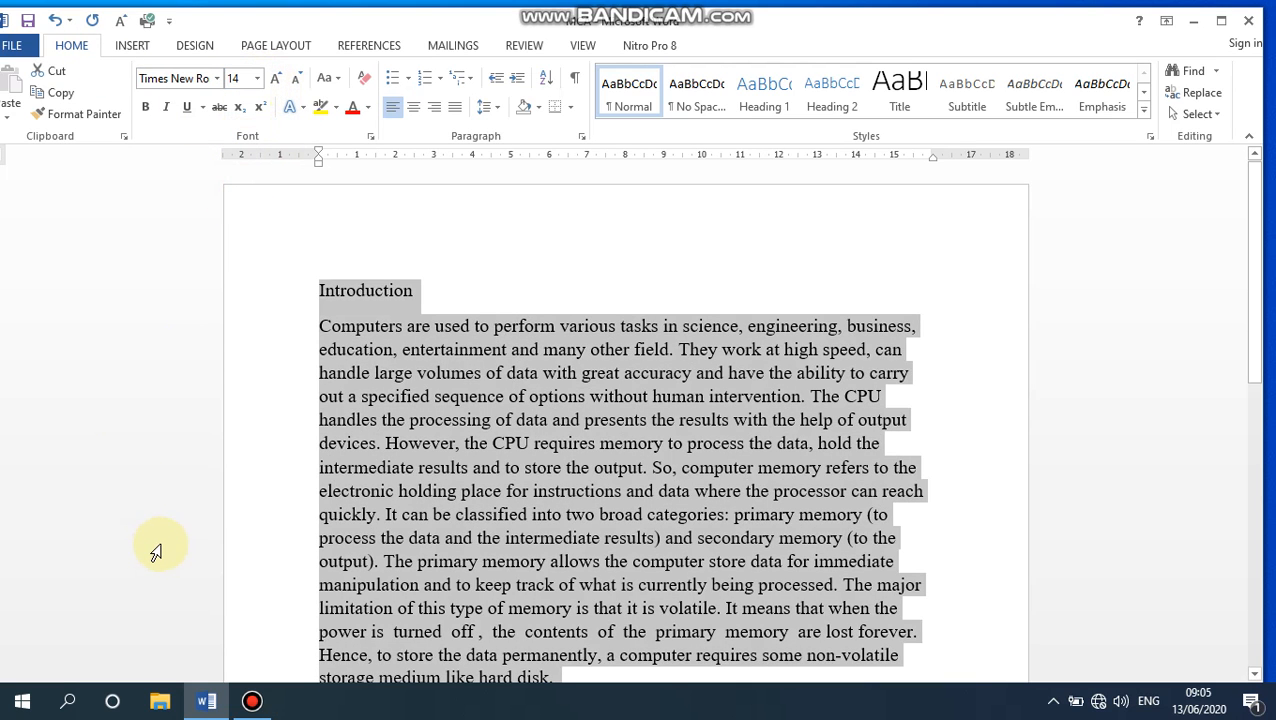
# - Justify all the text in the document
pyautogui.click(454, 108)
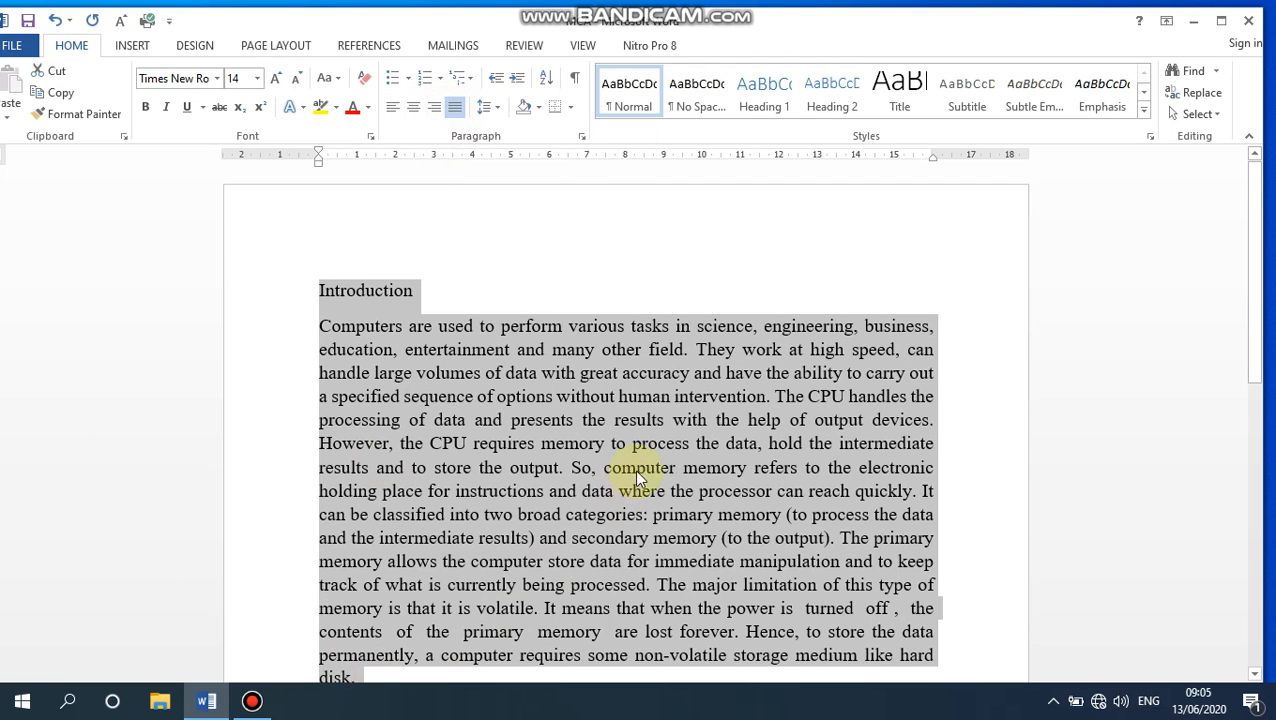
pyautogui.scroll(-1, 645, 460)
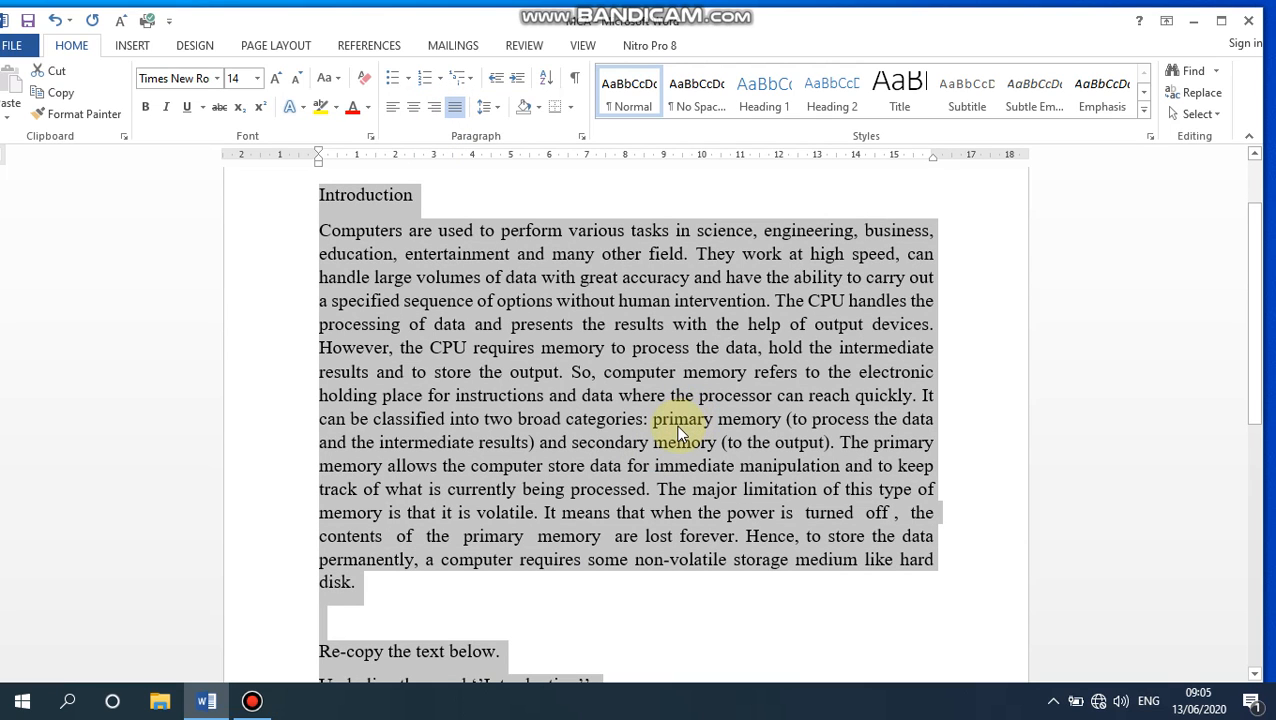
pyautogui.scroll(1, 678, 432)
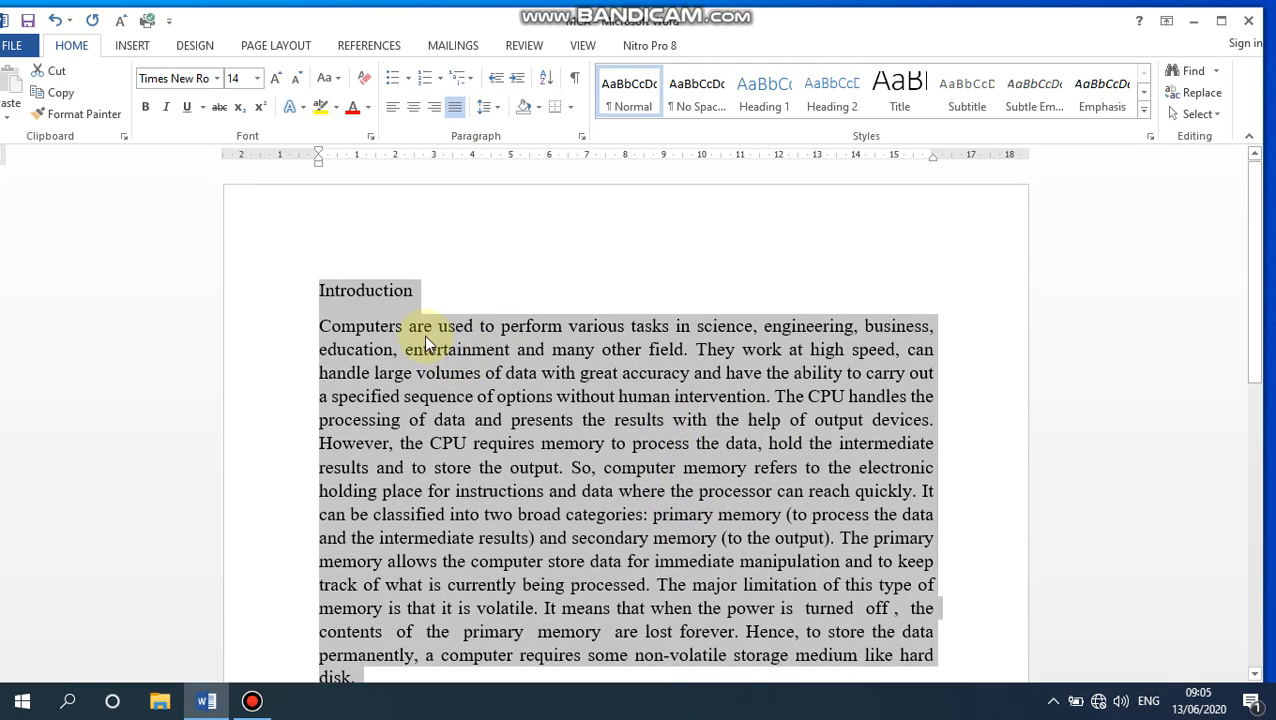
# - Try centered, left, right and justified alignment on the Introduction heading
pyautogui.click(424, 335)
pyautogui.moveTo(454, 292); pyautogui.dragTo(318, 290)
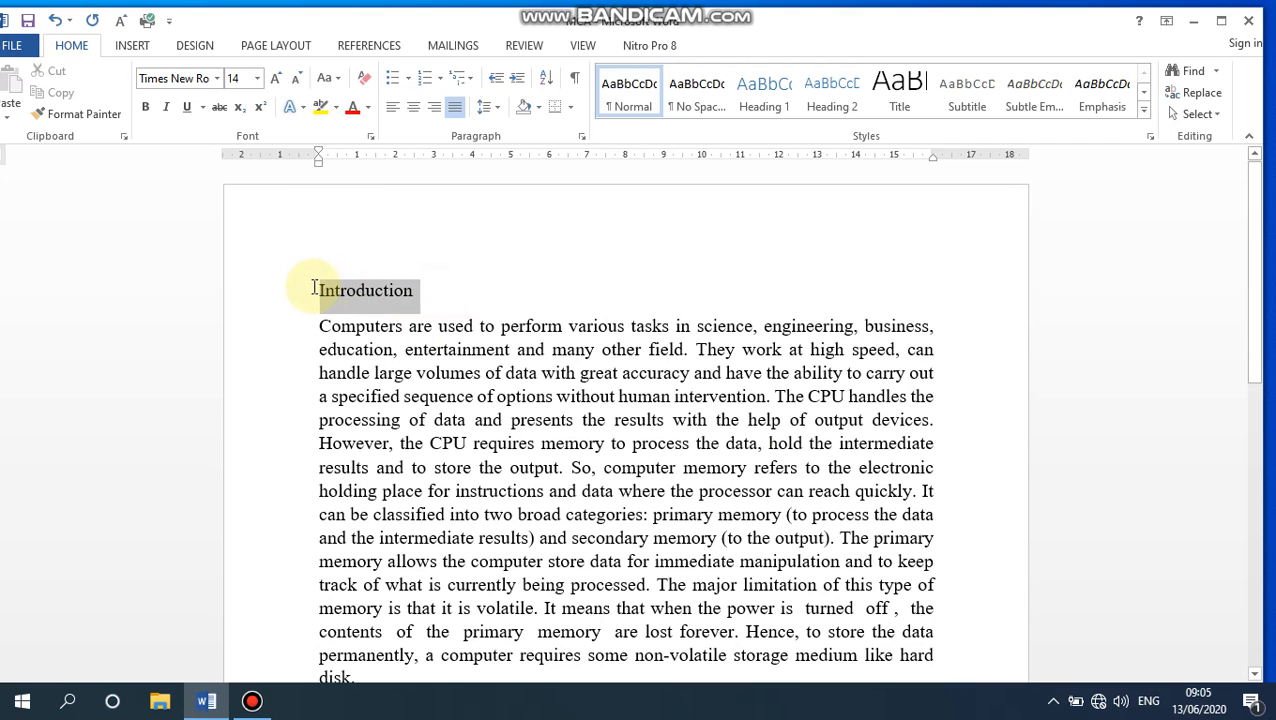
pyautogui.click(413, 107)
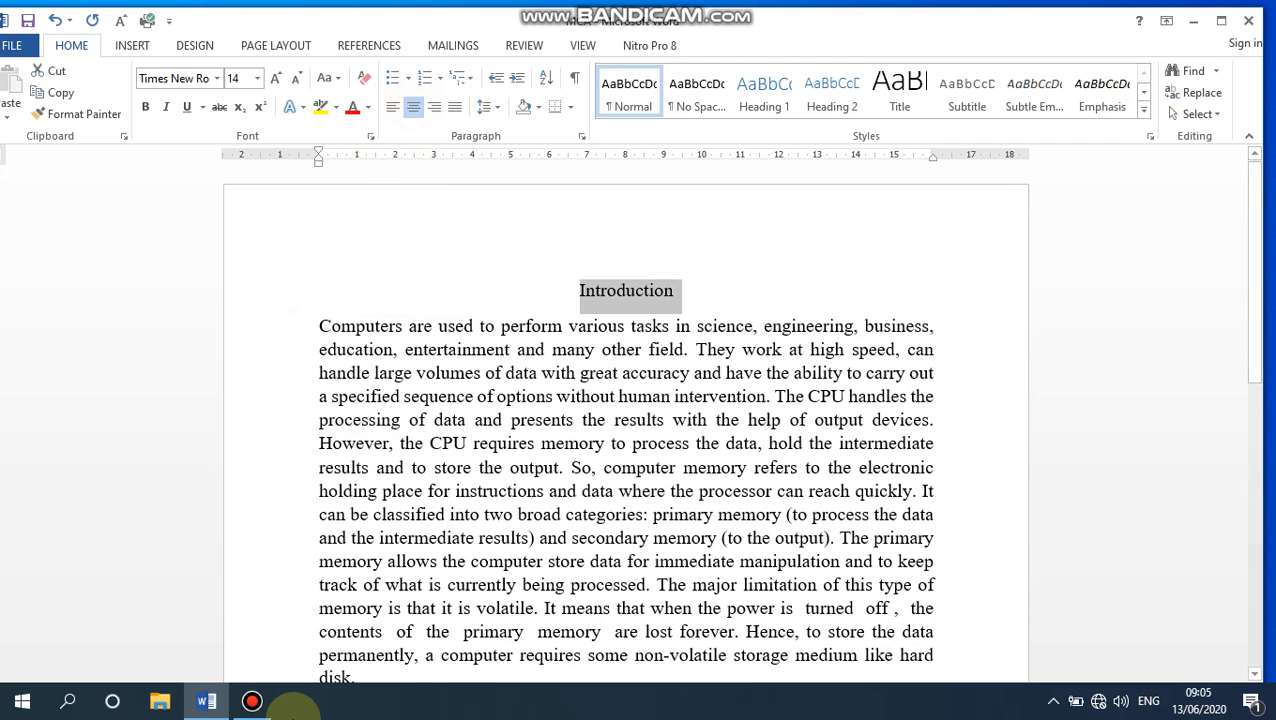
pyautogui.click(393, 107)
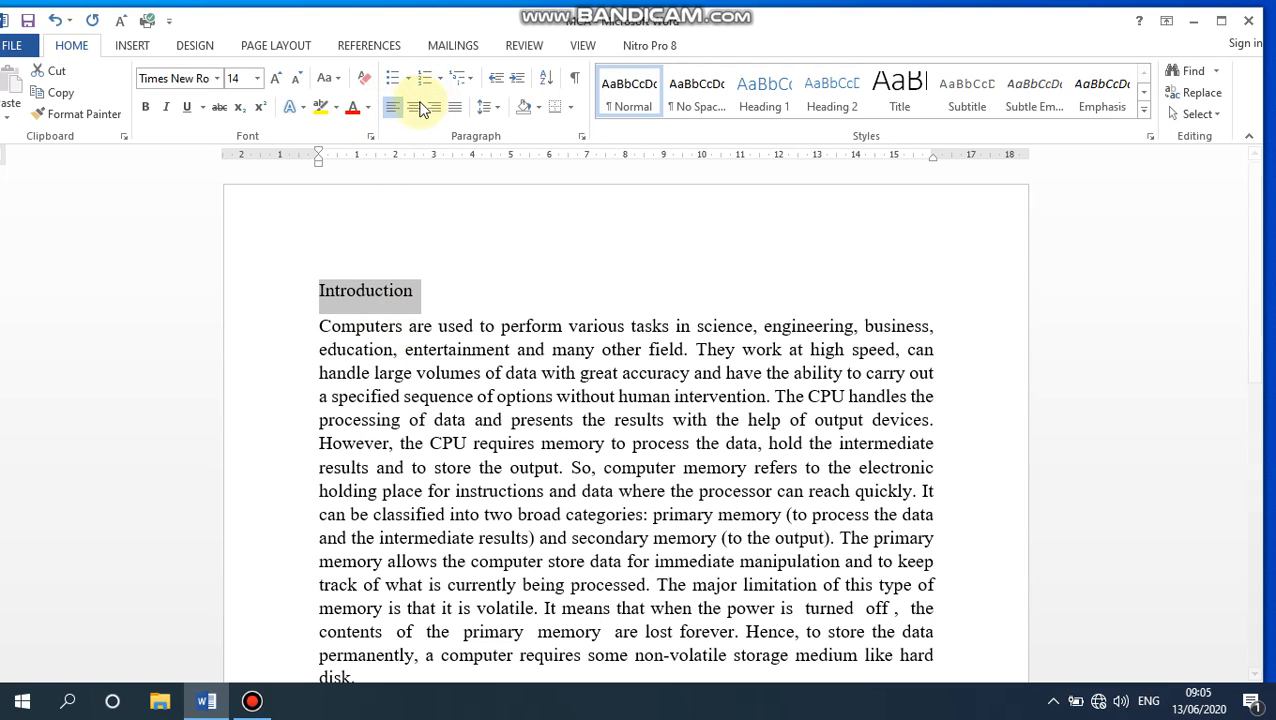
pyautogui.click(412, 107)
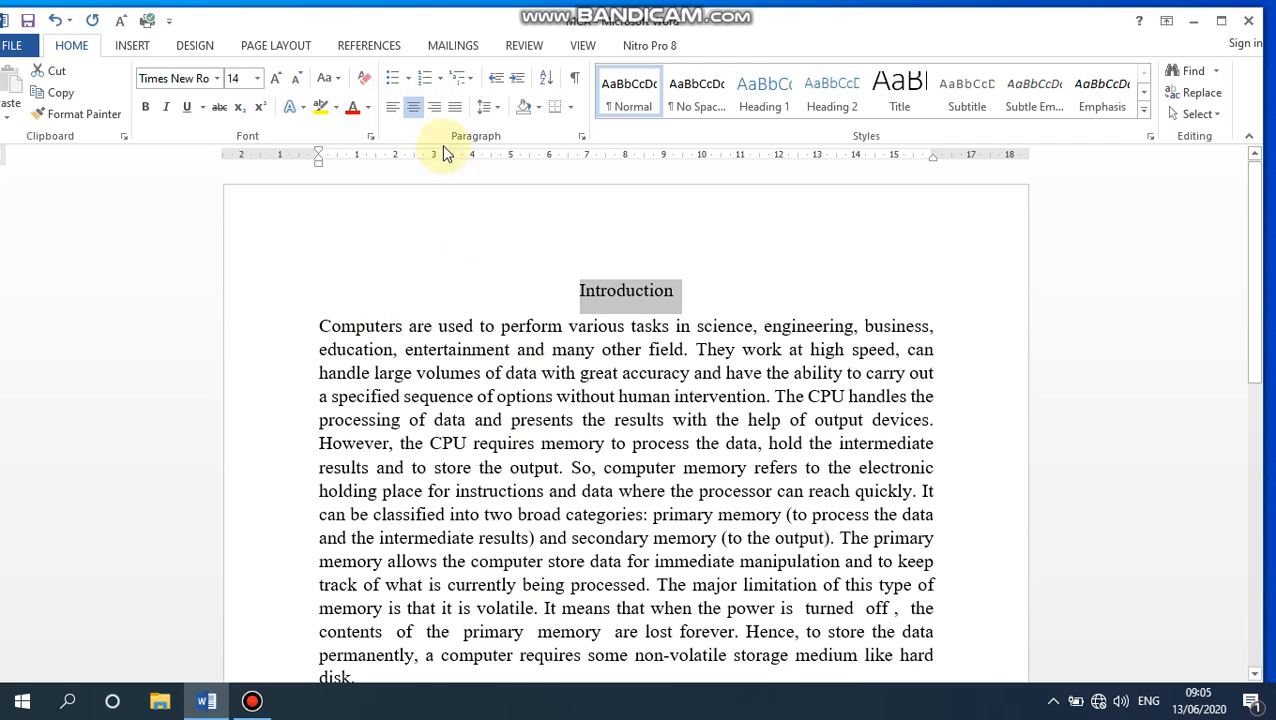
pyautogui.click(434, 107)
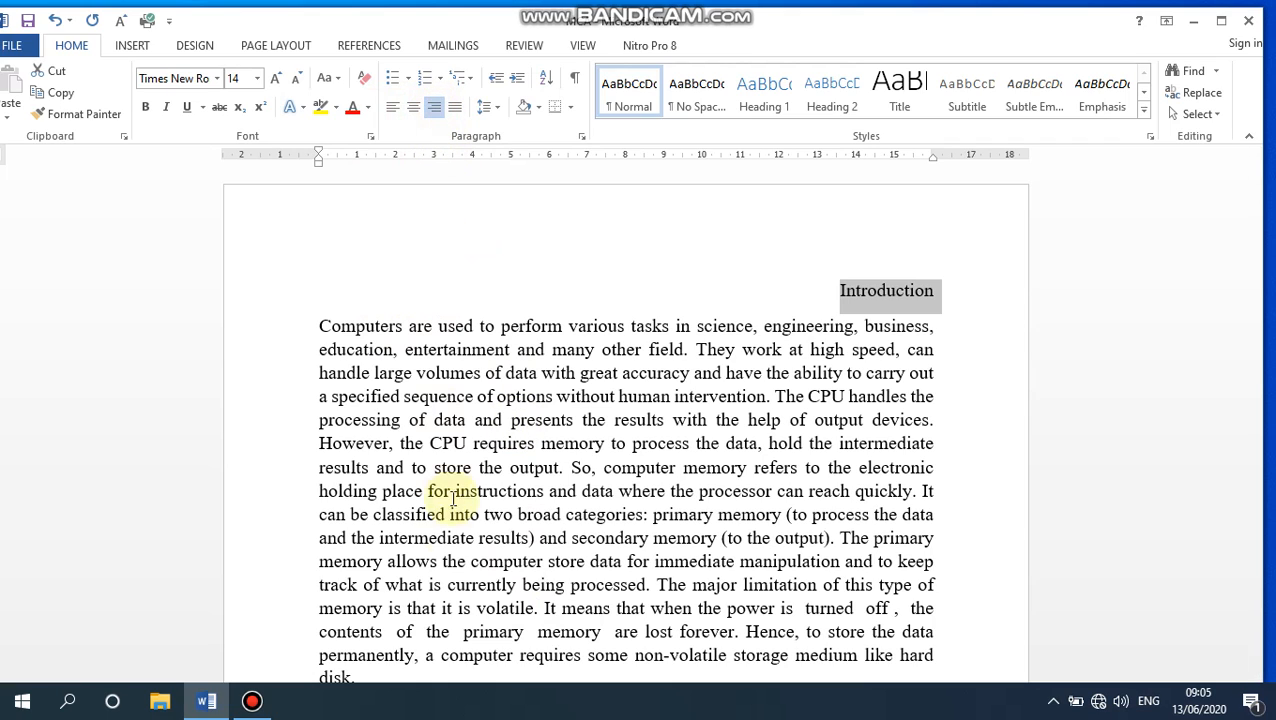
pyautogui.click(455, 107)
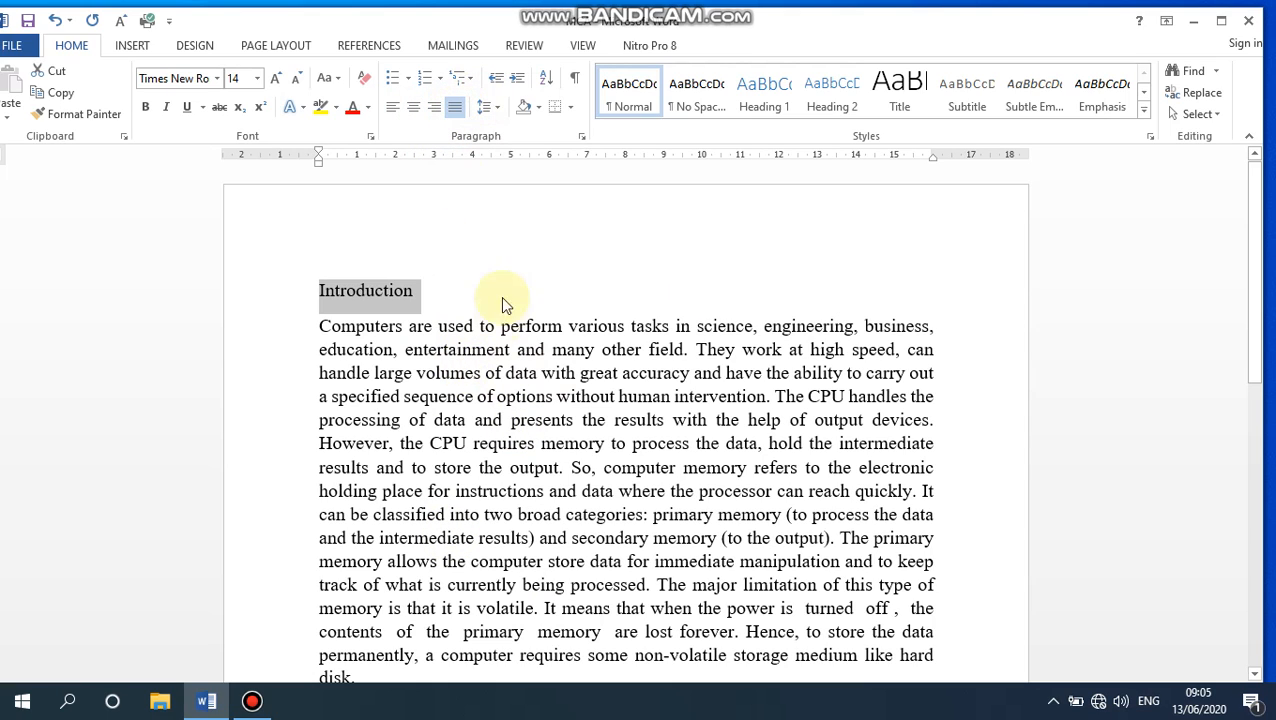
# - Center the Introduction heading above the body paragraph
pyautogui.moveTo(321, 330); pyautogui.dragTo(856, 490)
pyautogui.scroll(3, 845, 478)
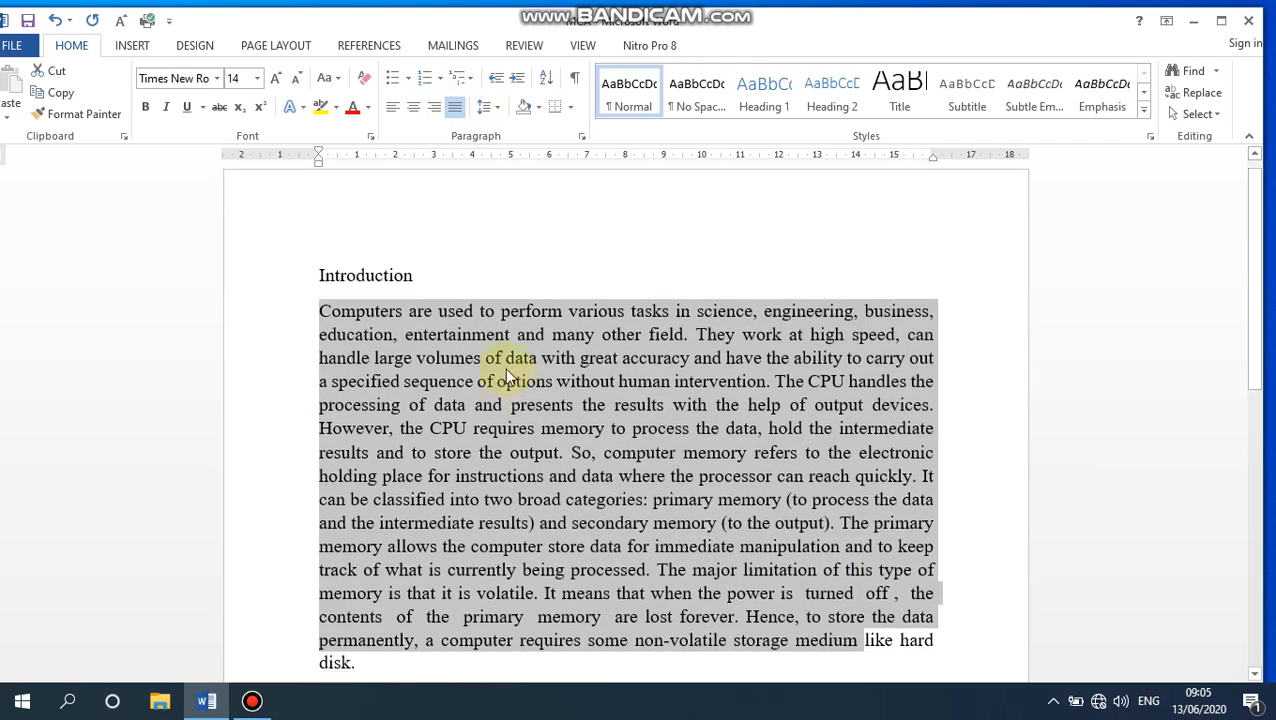
pyautogui.moveTo(367, 290); pyautogui.dragTo(375, 290)
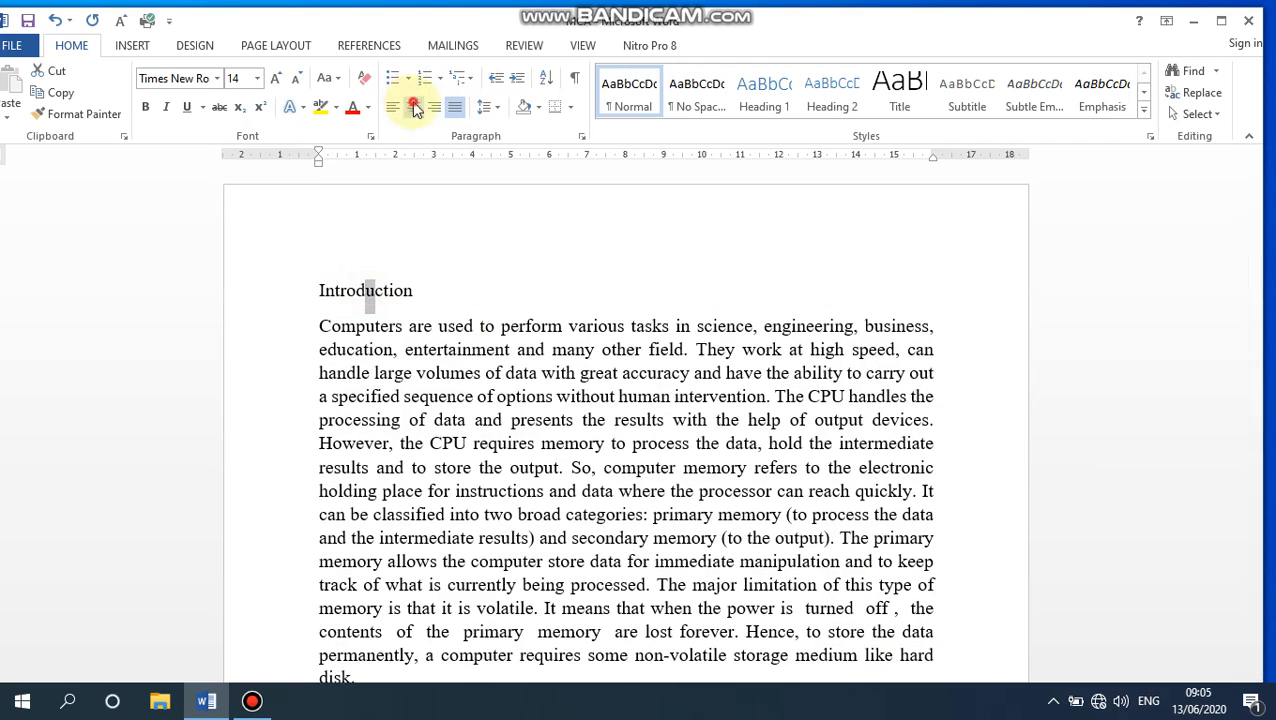
pyautogui.click(413, 106)
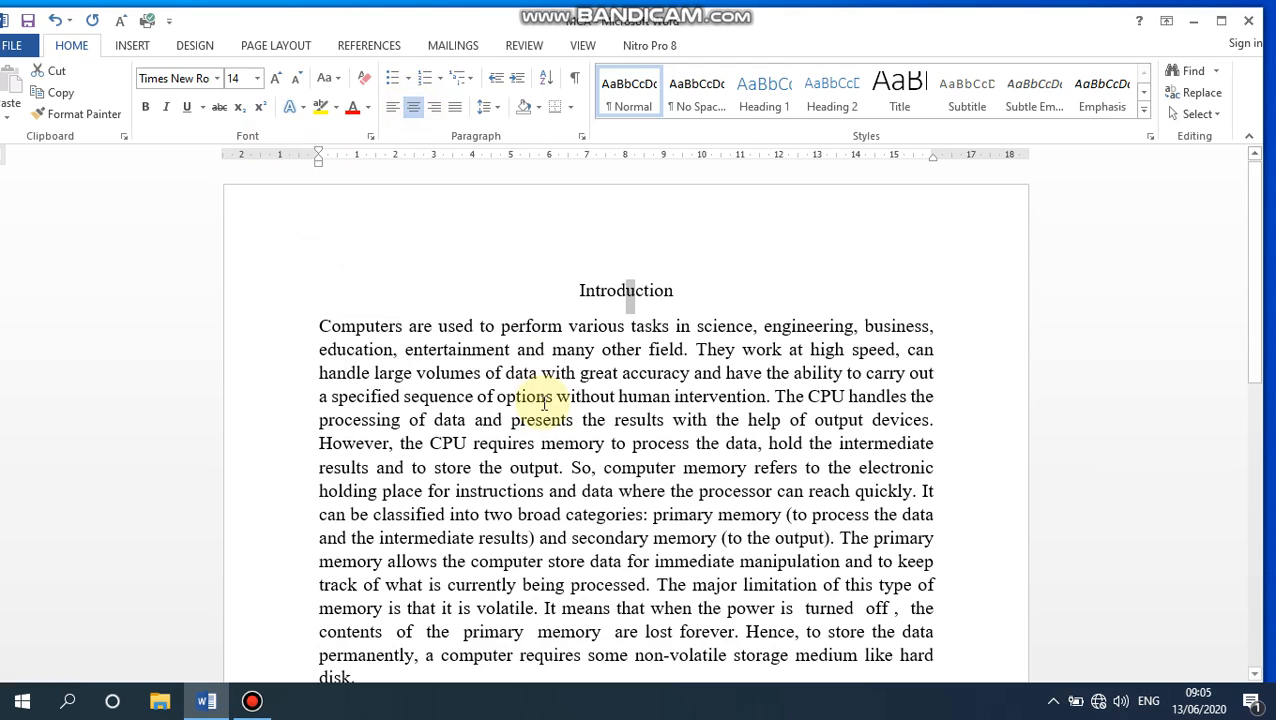
# - Make the entire Introduction heading bold and deselect it
pyautogui.click(146, 108)
pyautogui.moveTo(698, 305); pyautogui.dragTo(515, 283)
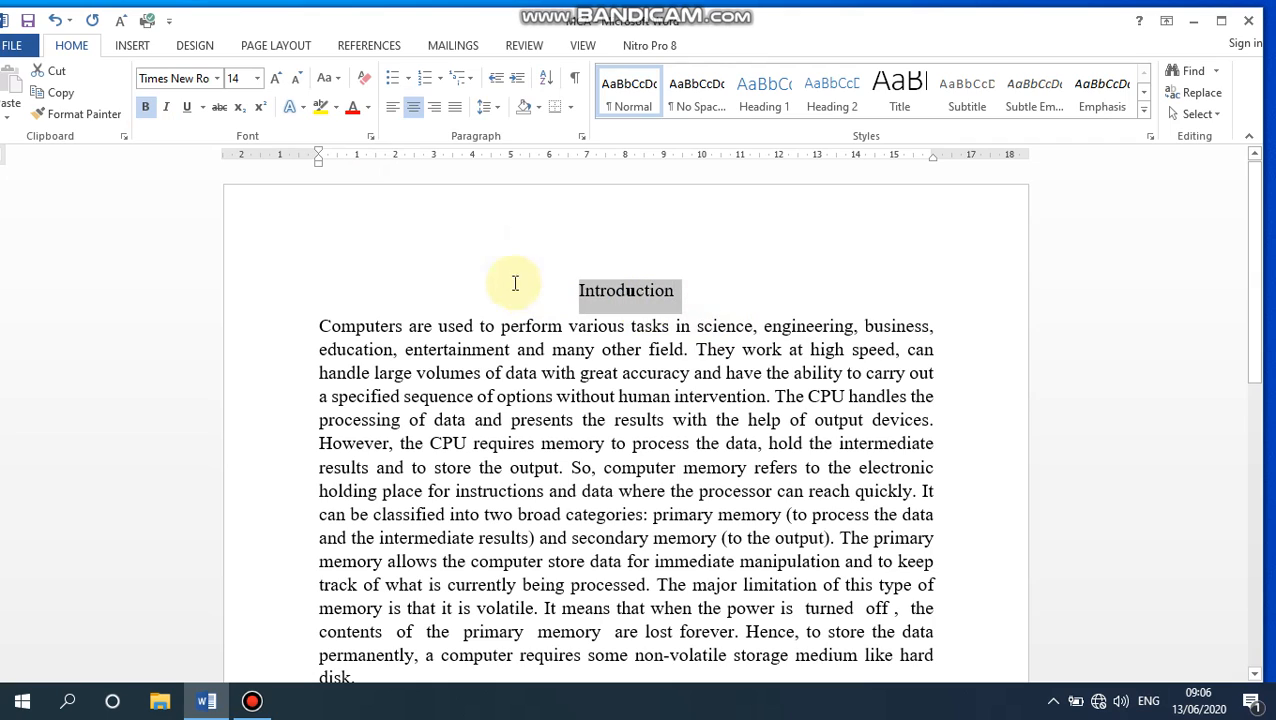
pyautogui.click(146, 108)
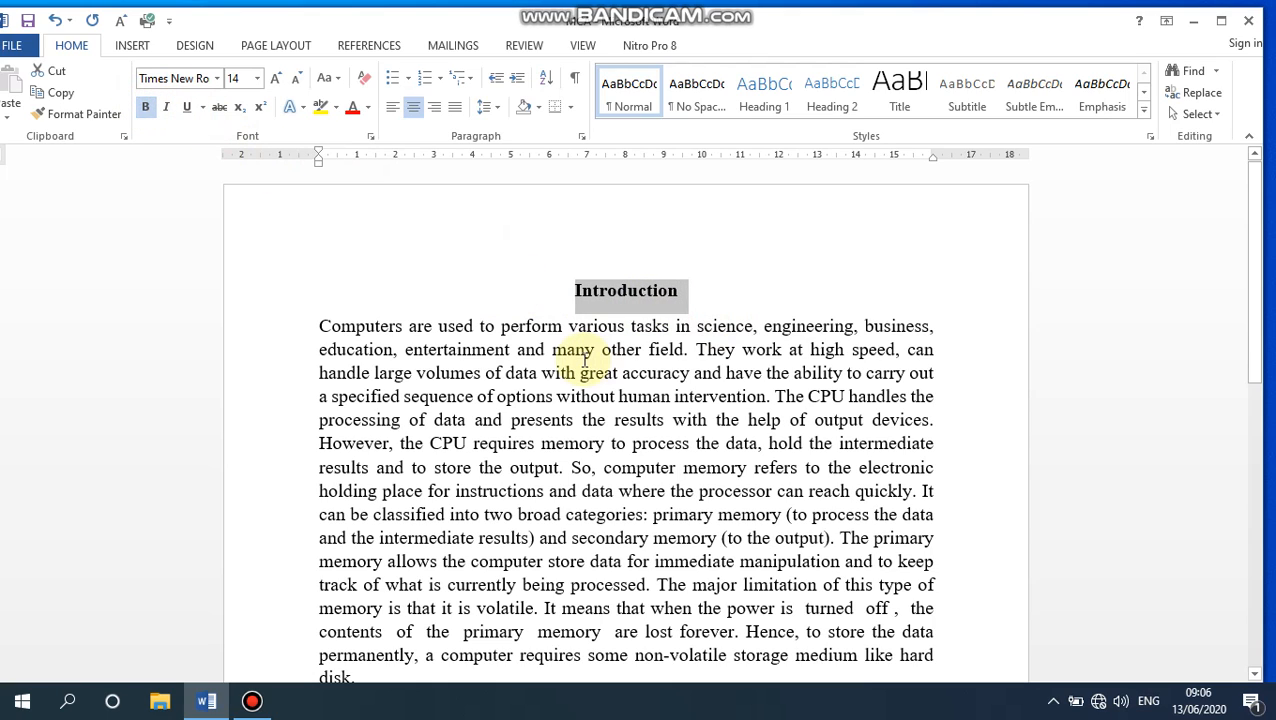
pyautogui.click(543, 406)
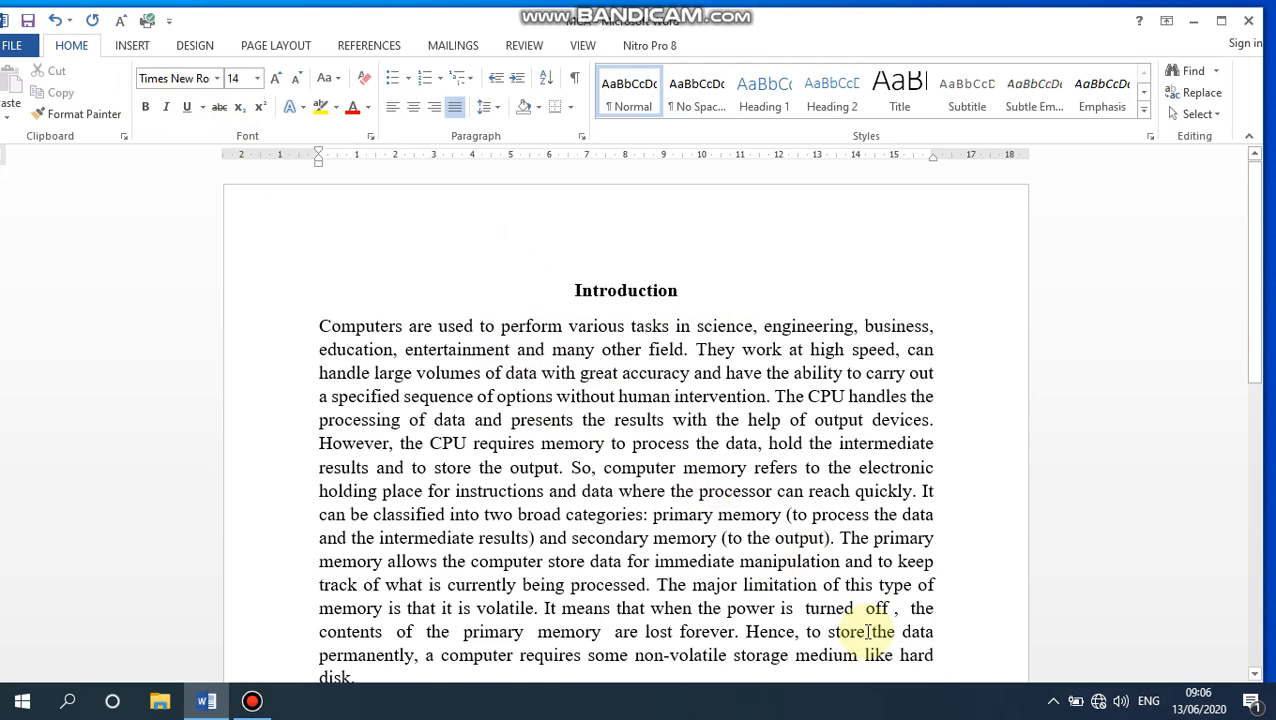
# - Try uppercase on the Introduction heading and switch it back with the Capitalize Each Word case option
pyautogui.moveTo(700, 290); pyautogui.dragTo(524, 282)
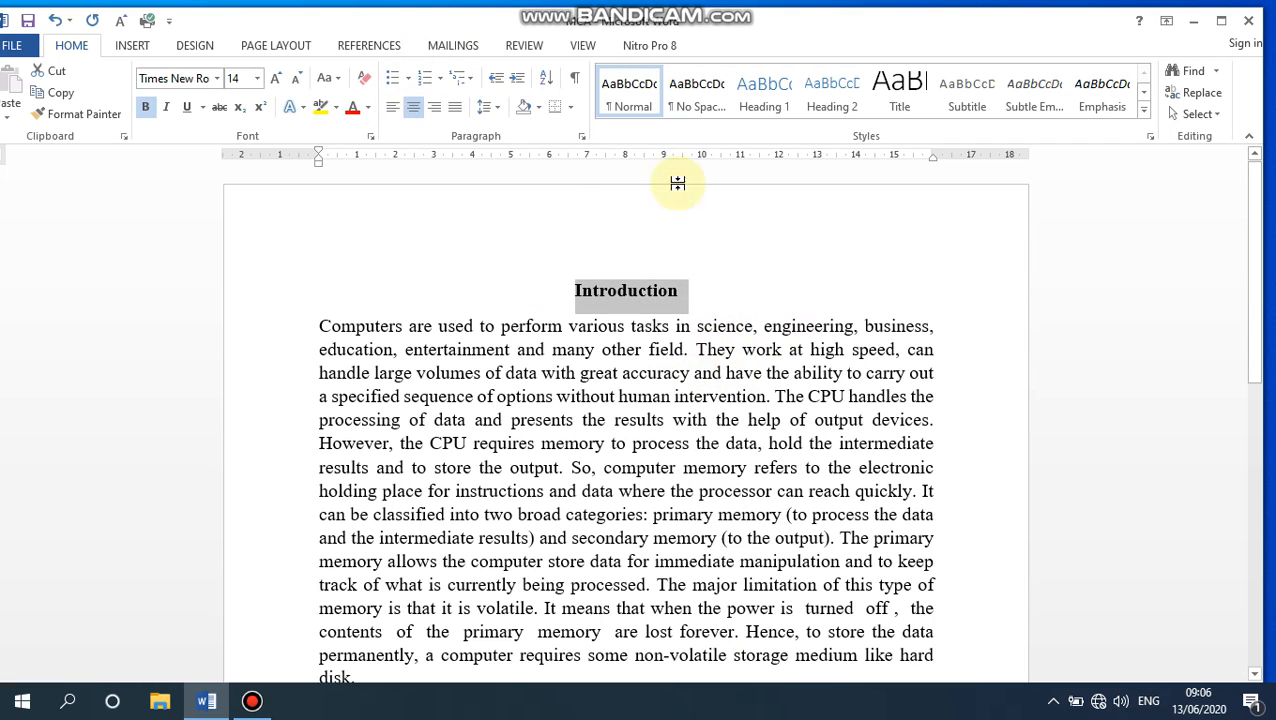
pyautogui.click(334, 78)
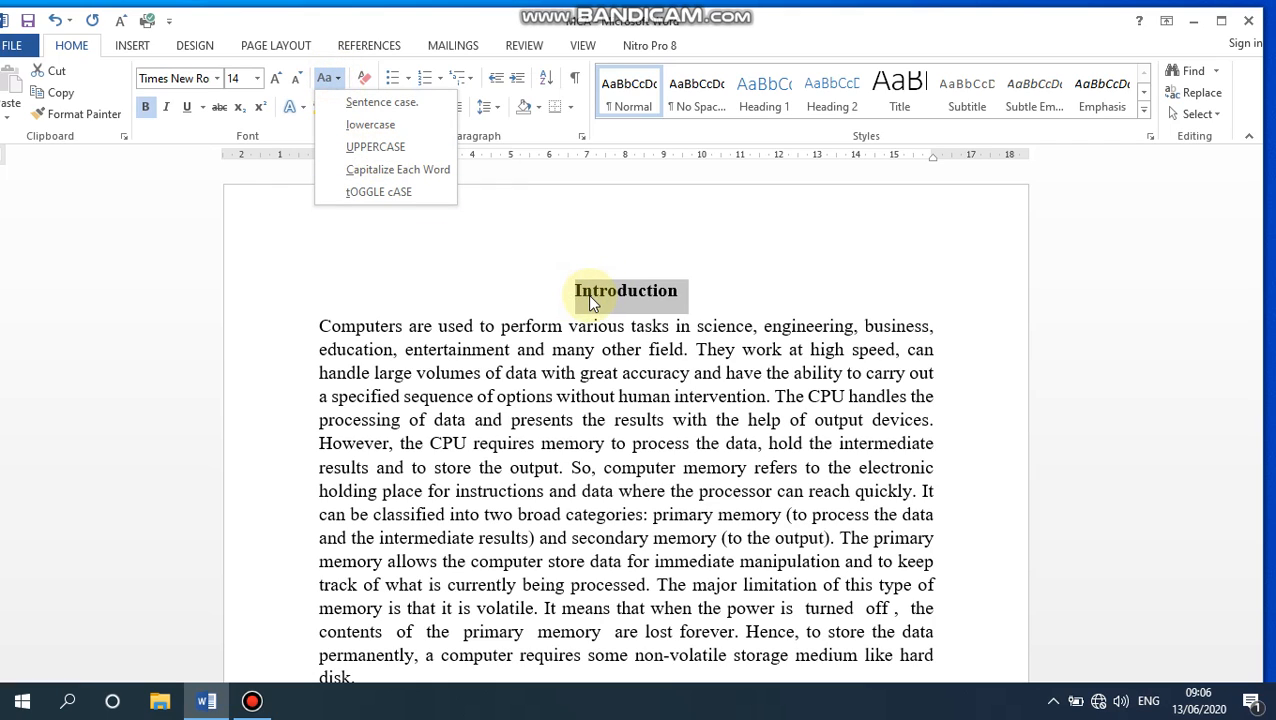
pyautogui.click(376, 147)
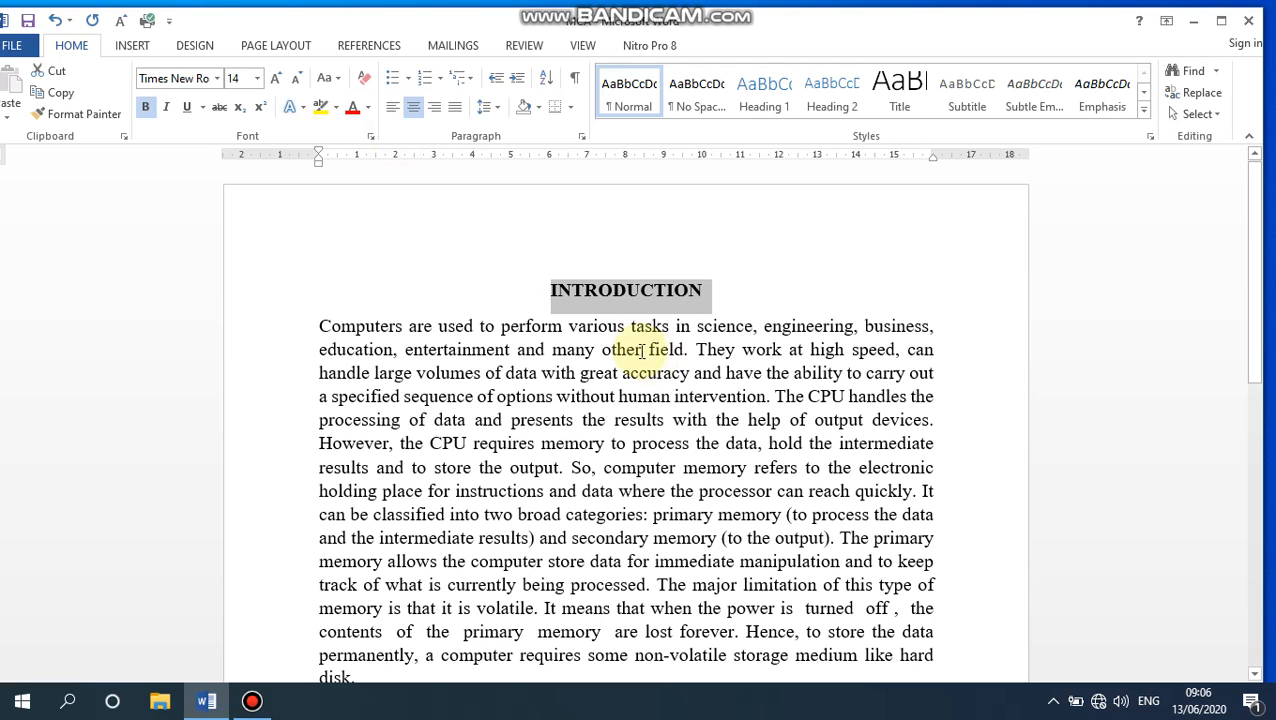
pyautogui.click(330, 78)
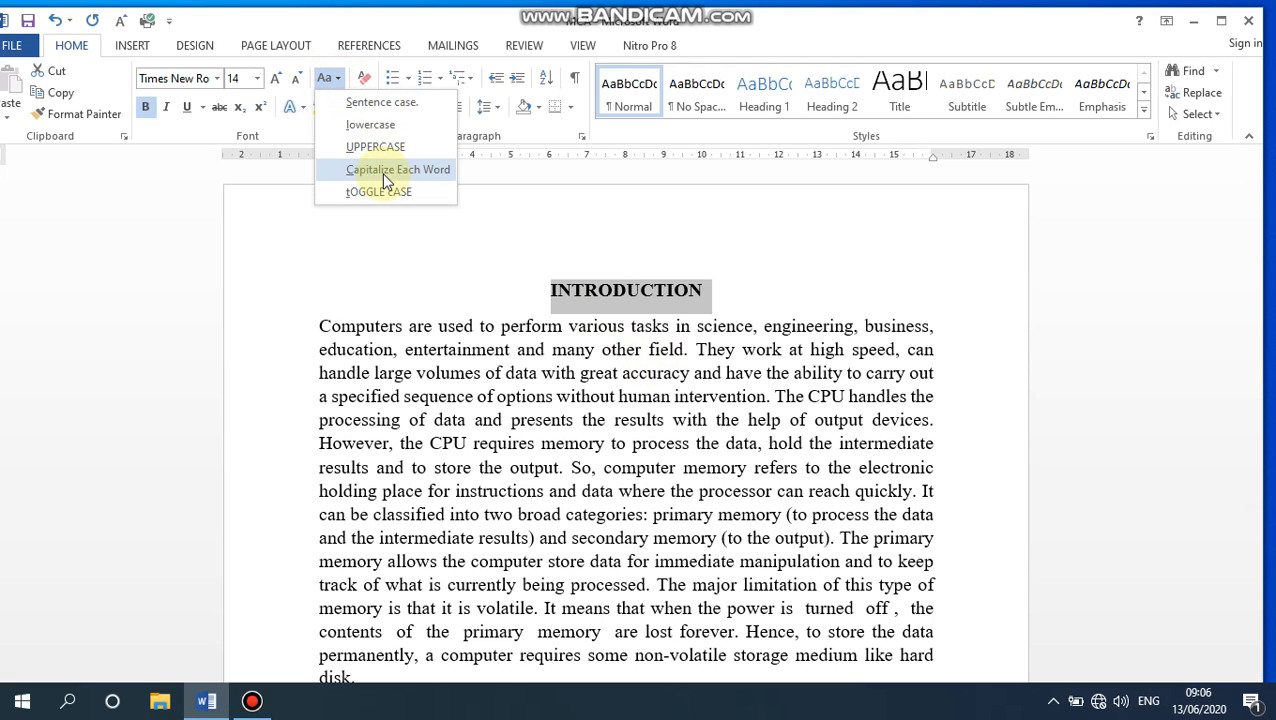
pyautogui.click(385, 170)
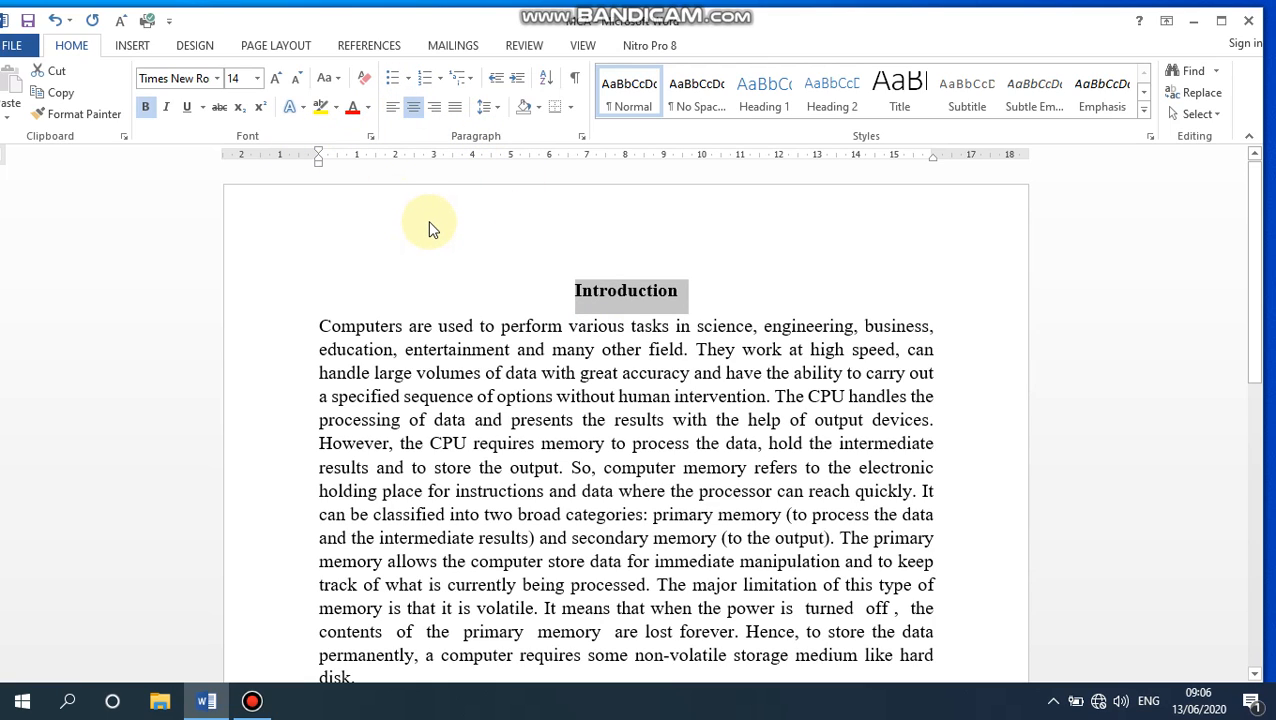
# - Try the standard green font color on the Introduction heading and undo it
pyautogui.click(369, 108)
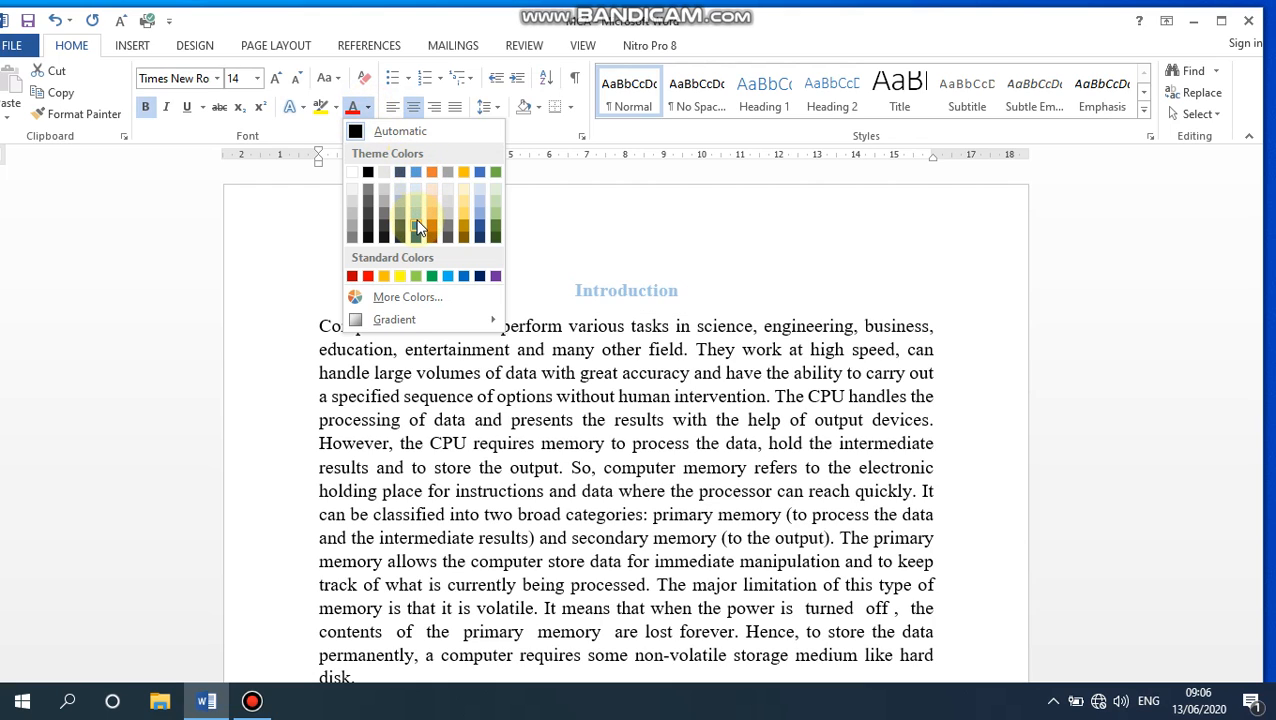
pyautogui.click(437, 279)
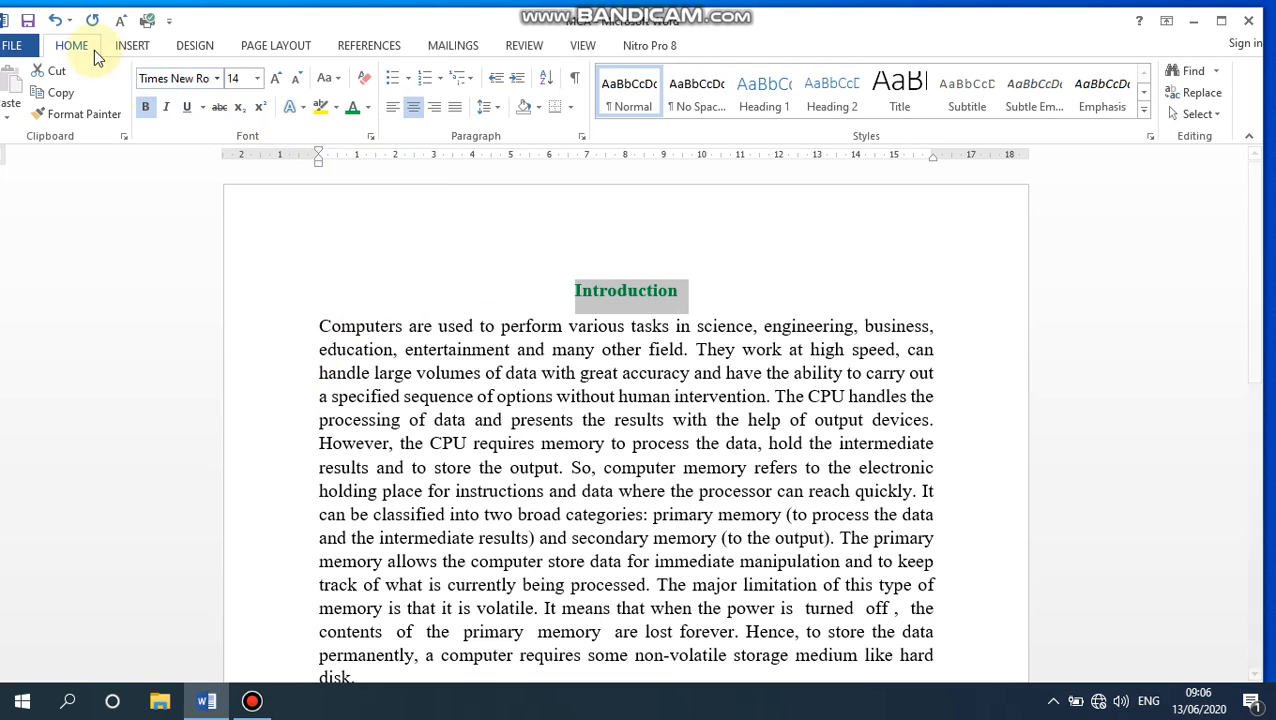
pyautogui.click(55, 22)
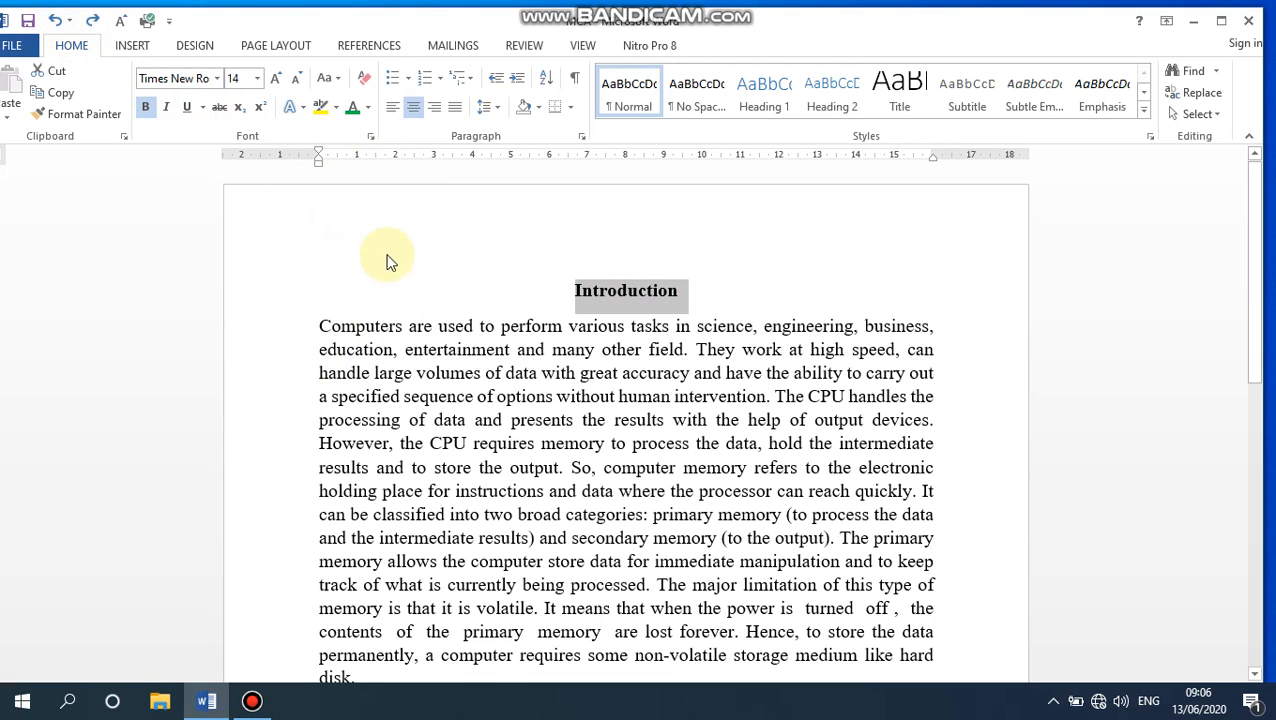
# - View the text highlight colors available for the Introduction heading and dismiss the palette
pyautogui.click(337, 108)
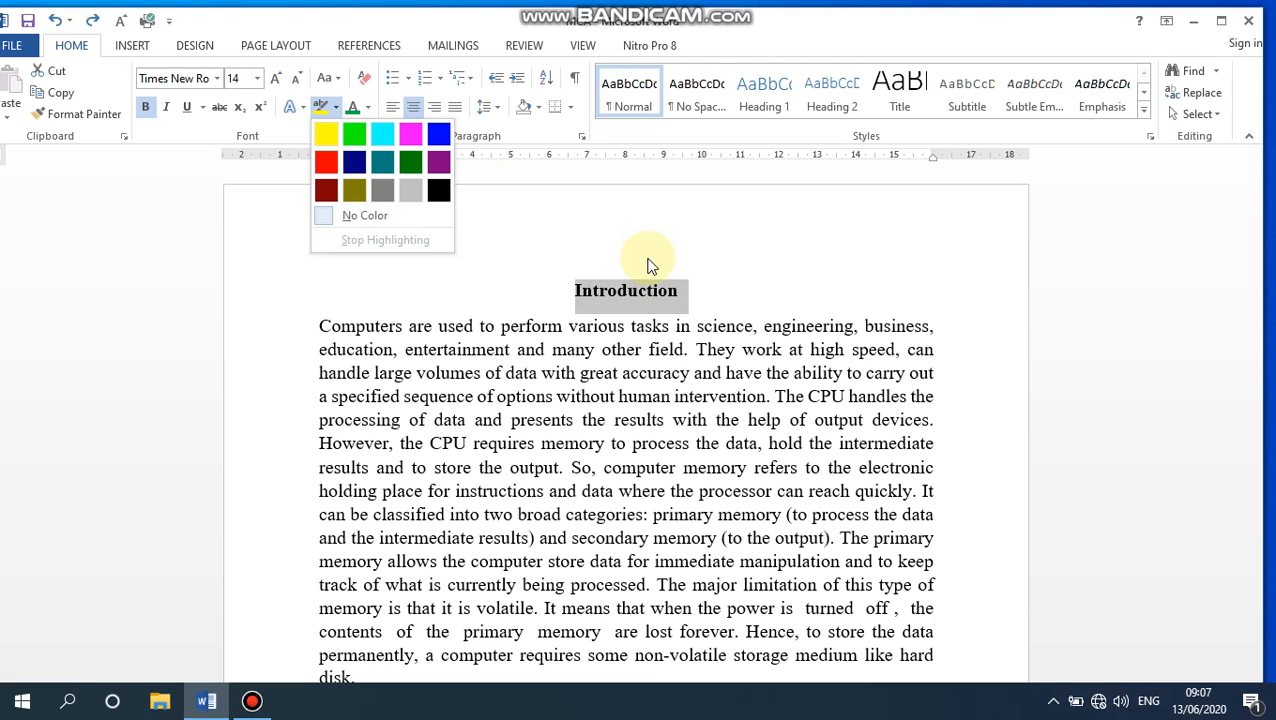
pyautogui.press('Escape')
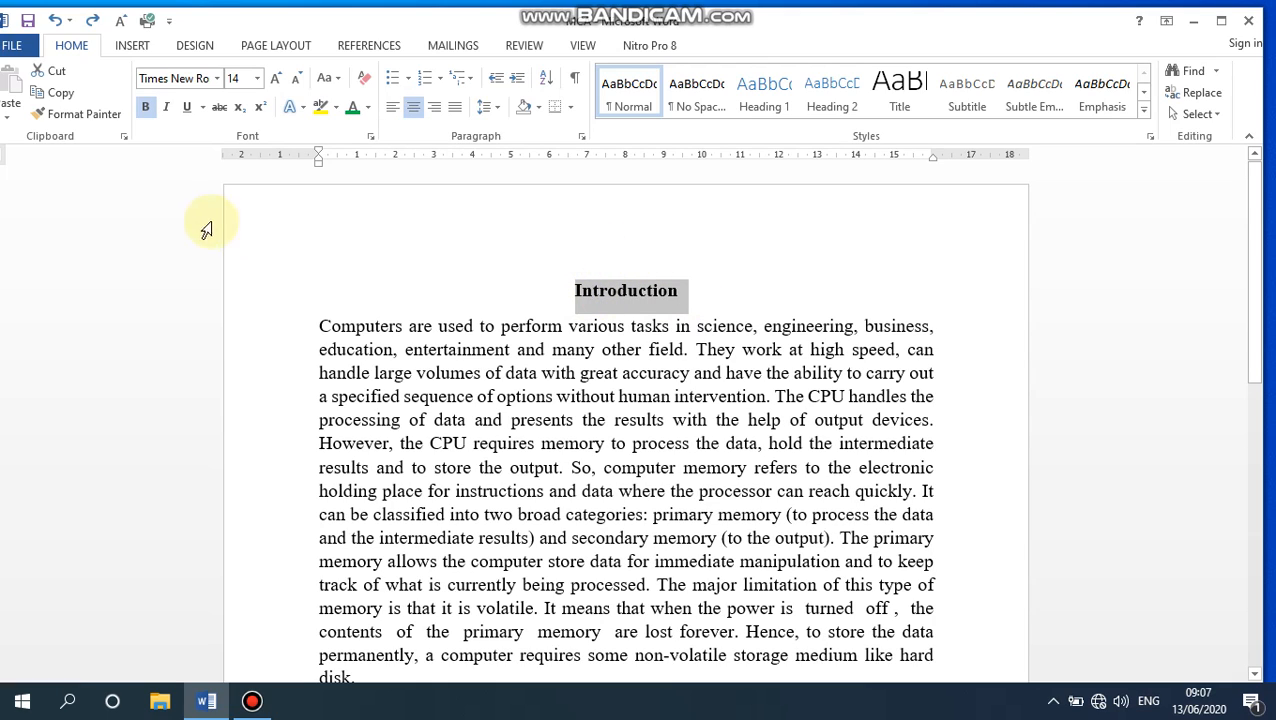
# - Try italic and underline on the Introduction heading and remove both styles
pyautogui.click(167, 108)
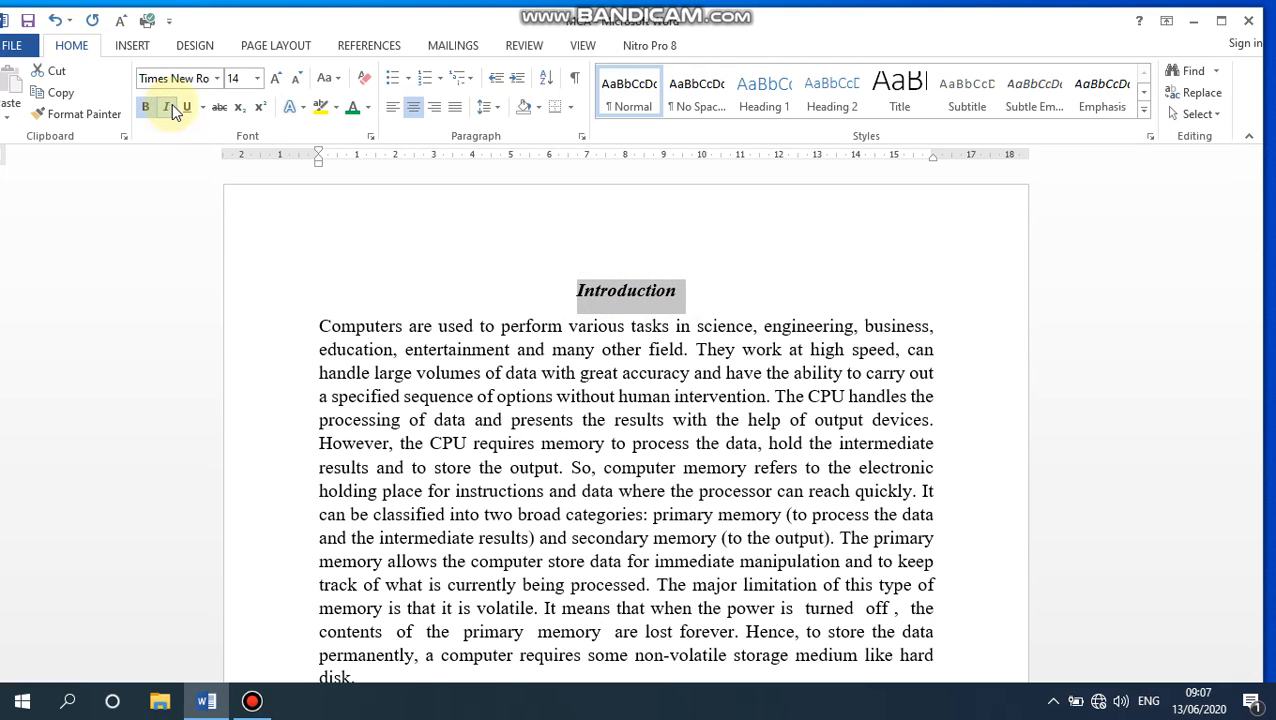
pyautogui.click(186, 107)
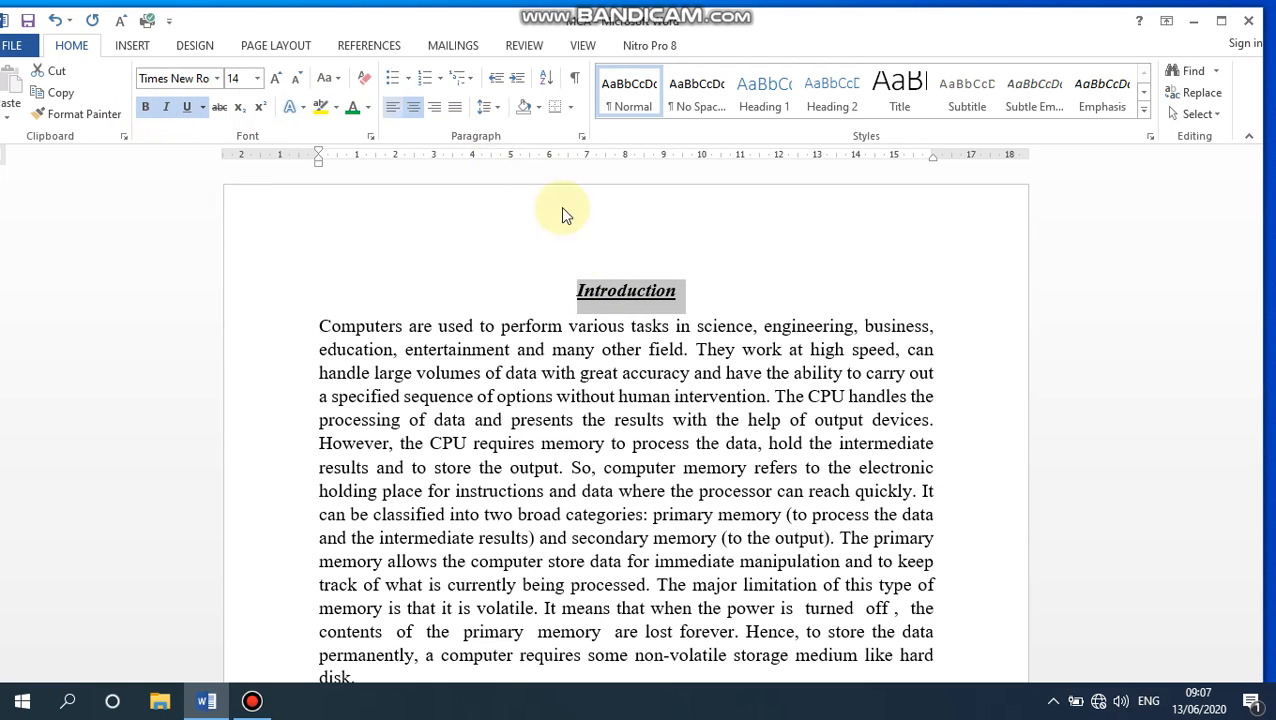
pyautogui.click(186, 107)
pyautogui.click(166, 107)
# - Remove bold from the Introduction heading and reapply it to the whole heading
pyautogui.click(145, 107)
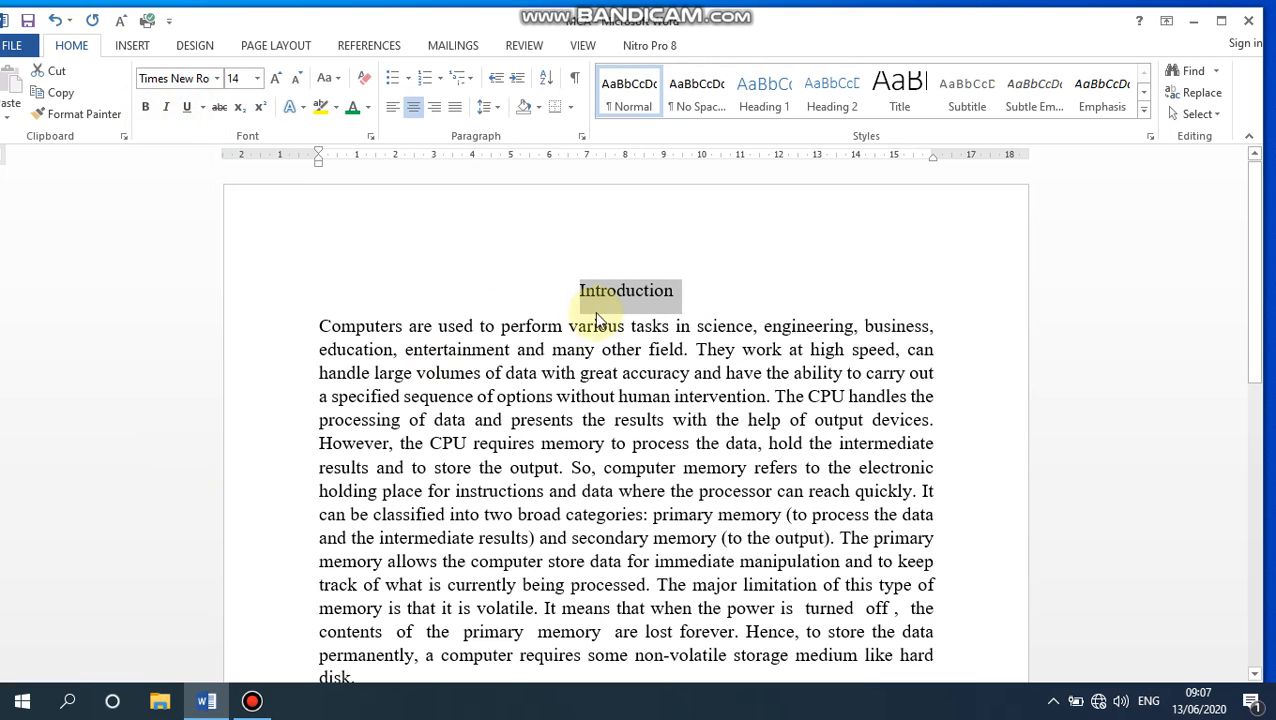
pyautogui.moveTo(698, 292); pyautogui.dragTo(339, 288)
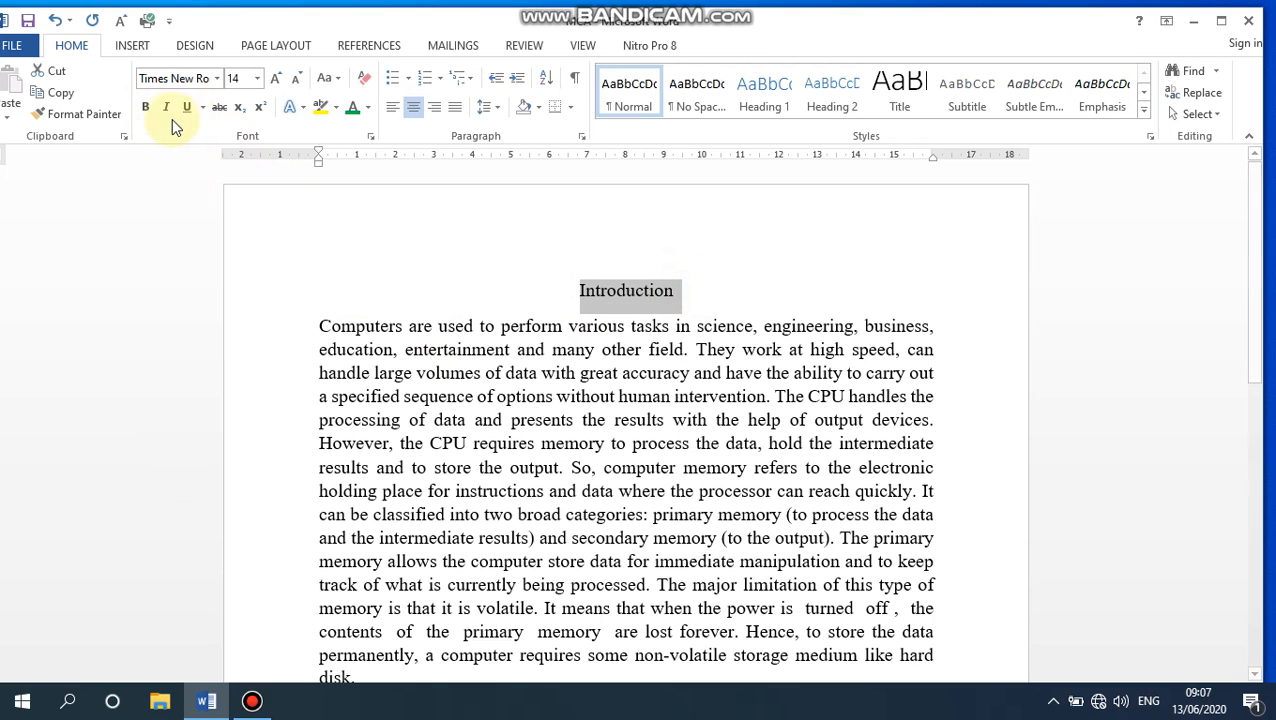
pyautogui.click(143, 109)
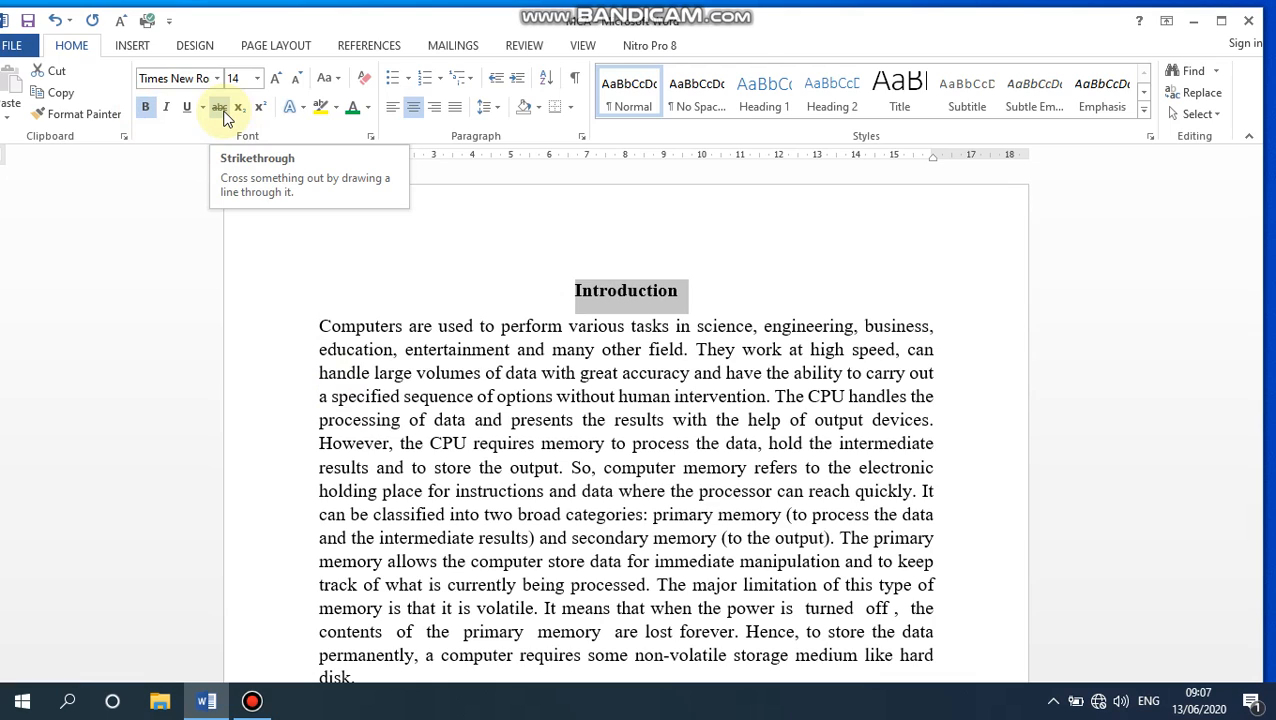
# - Try strikethrough on the Introduction heading and remove it
pyautogui.click(222, 112)
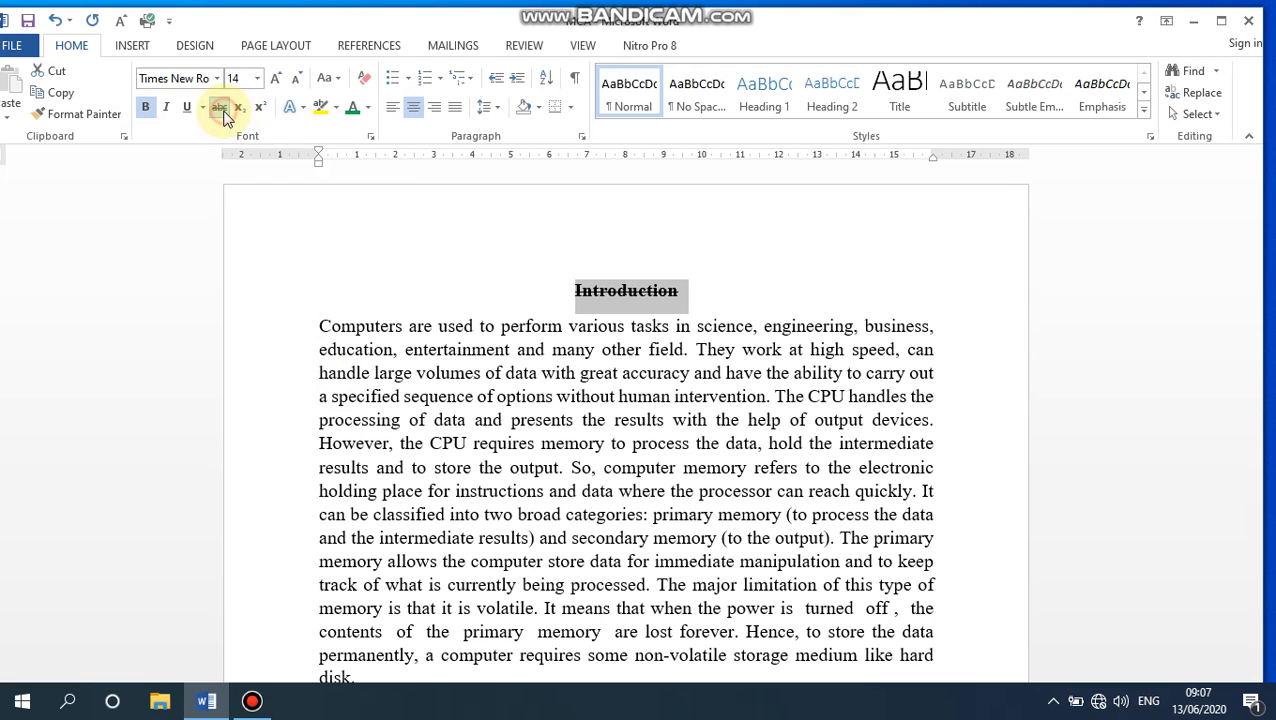
pyautogui.click(578, 300)
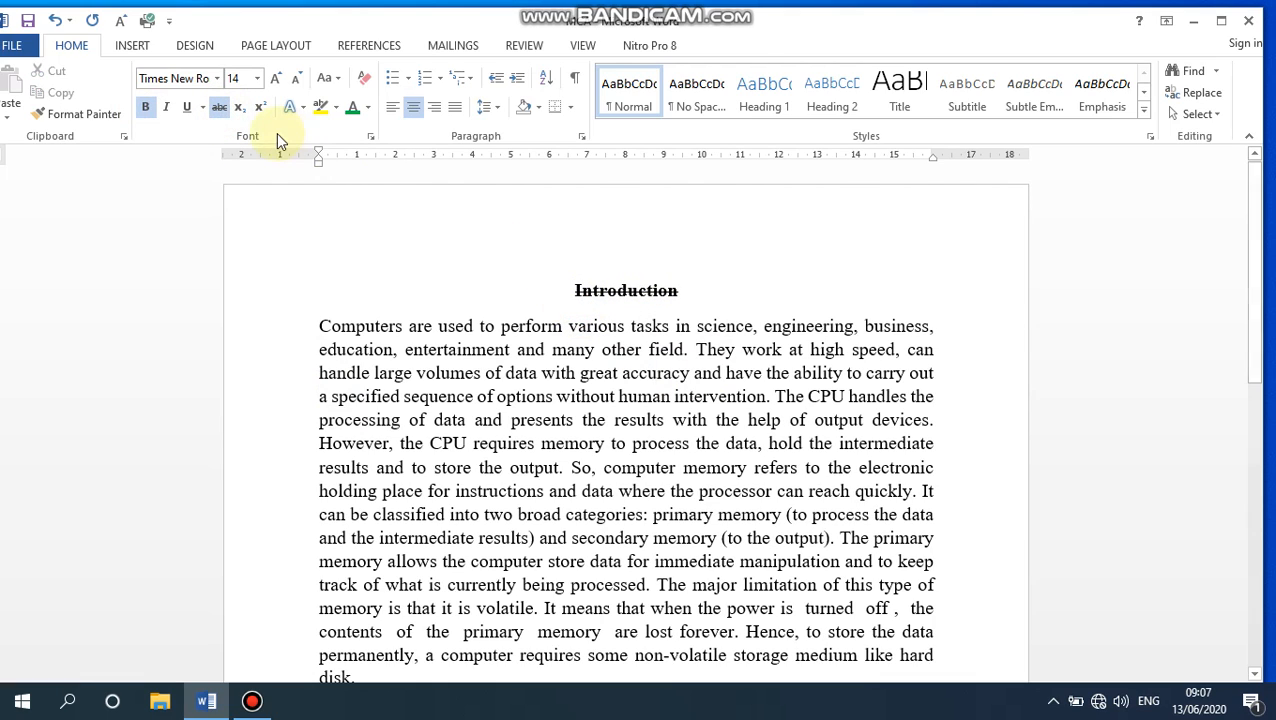
pyautogui.click(222, 107)
# - Apply checkmark bullets to the three instruction lines below the body paragraph
pyautogui.scroll(-5, 700, 305)
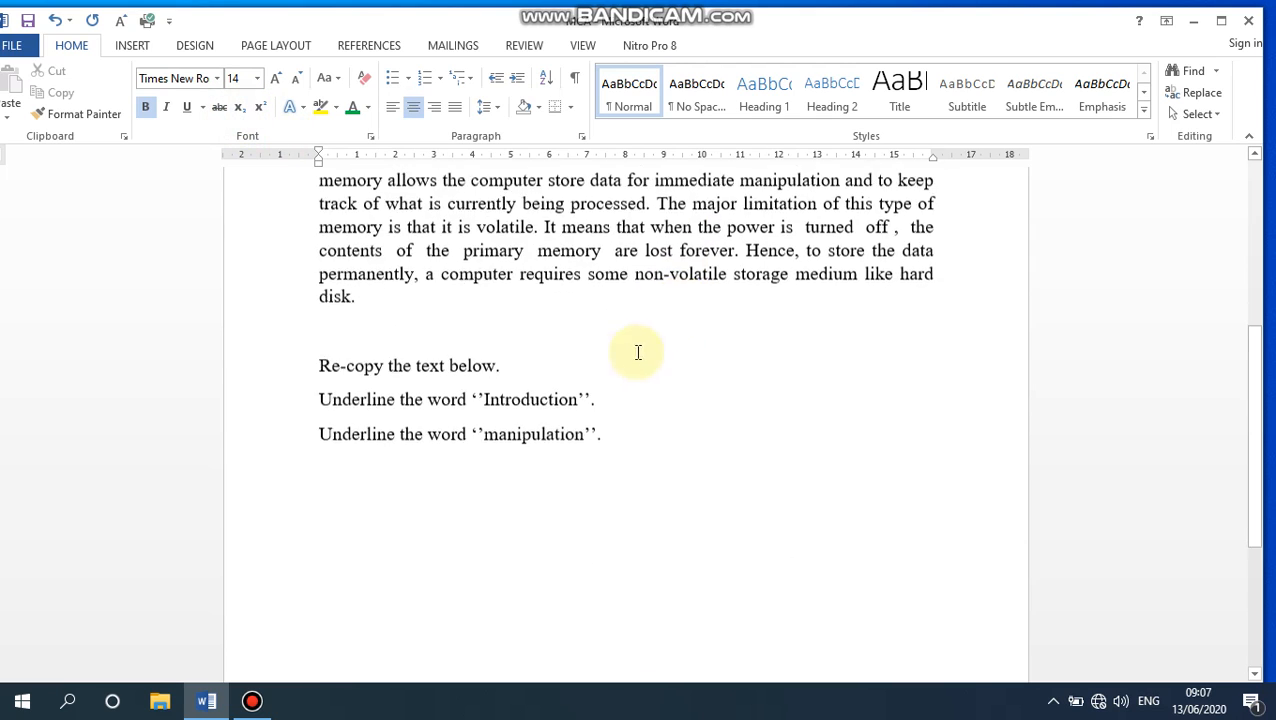
pyautogui.click(617, 443)
pyautogui.moveTo(617, 443); pyautogui.dragTo(310, 362)
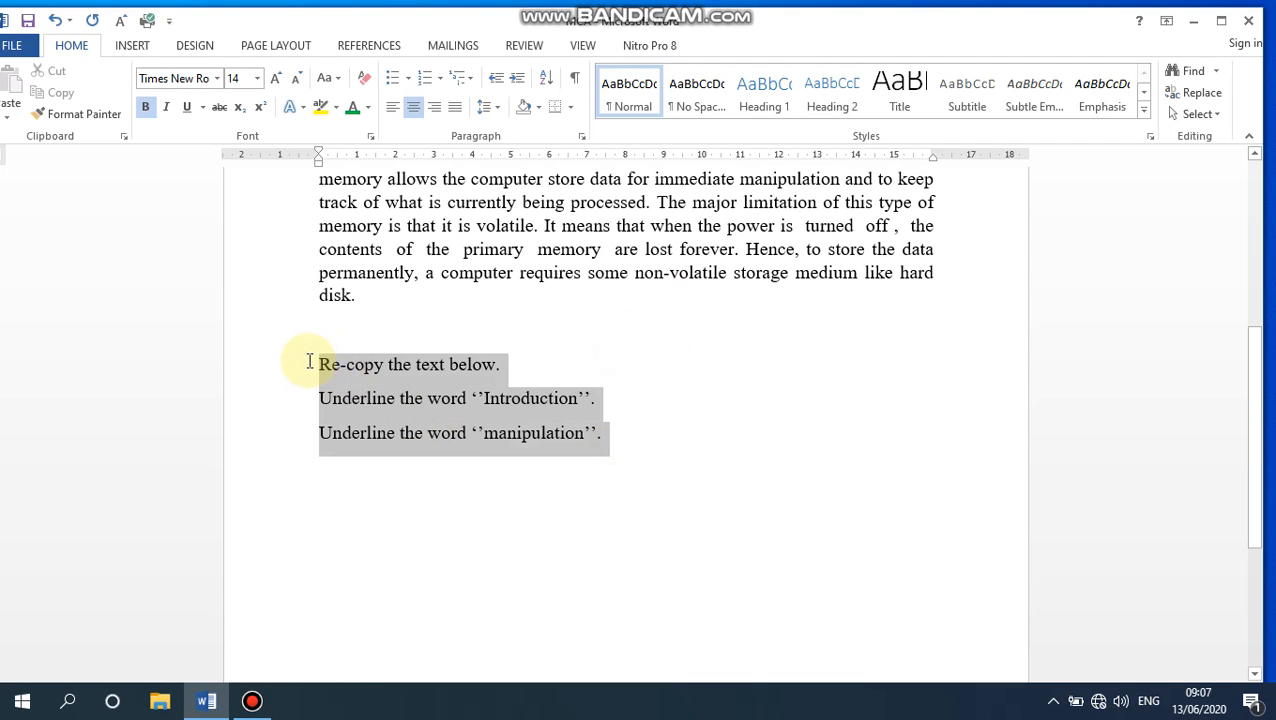
pyautogui.click(405, 79)
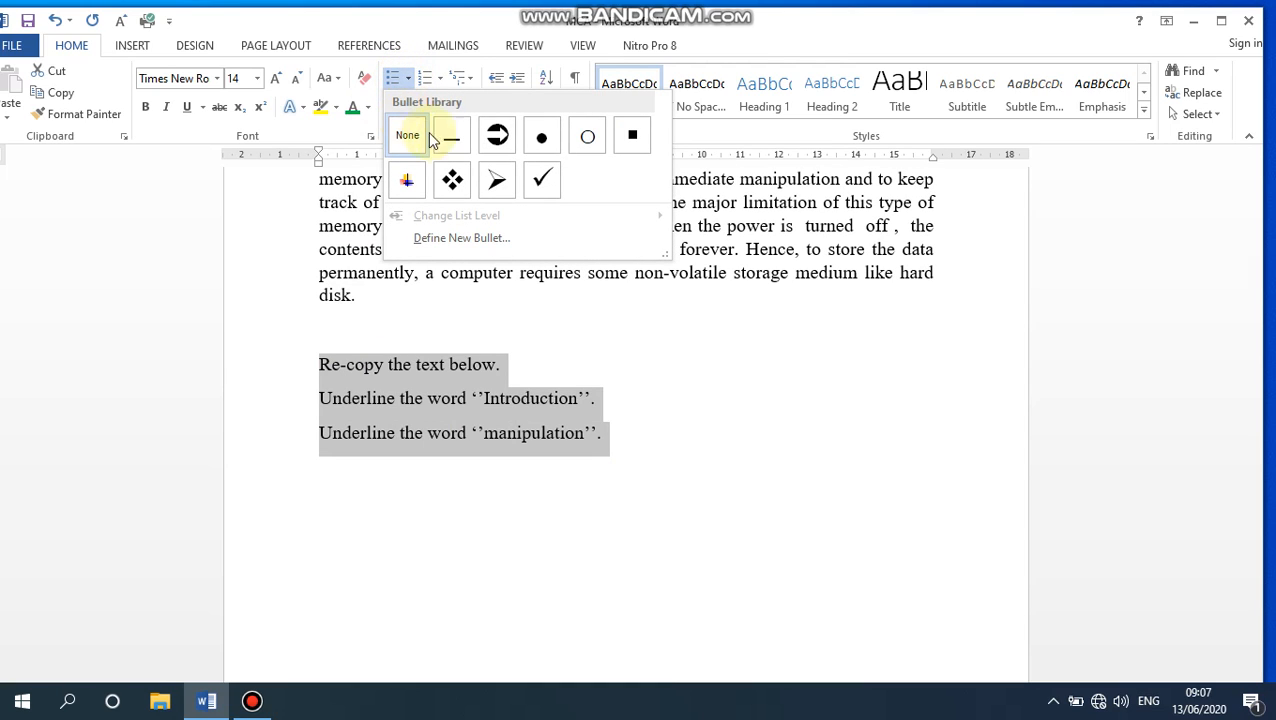
pyautogui.click(541, 181)
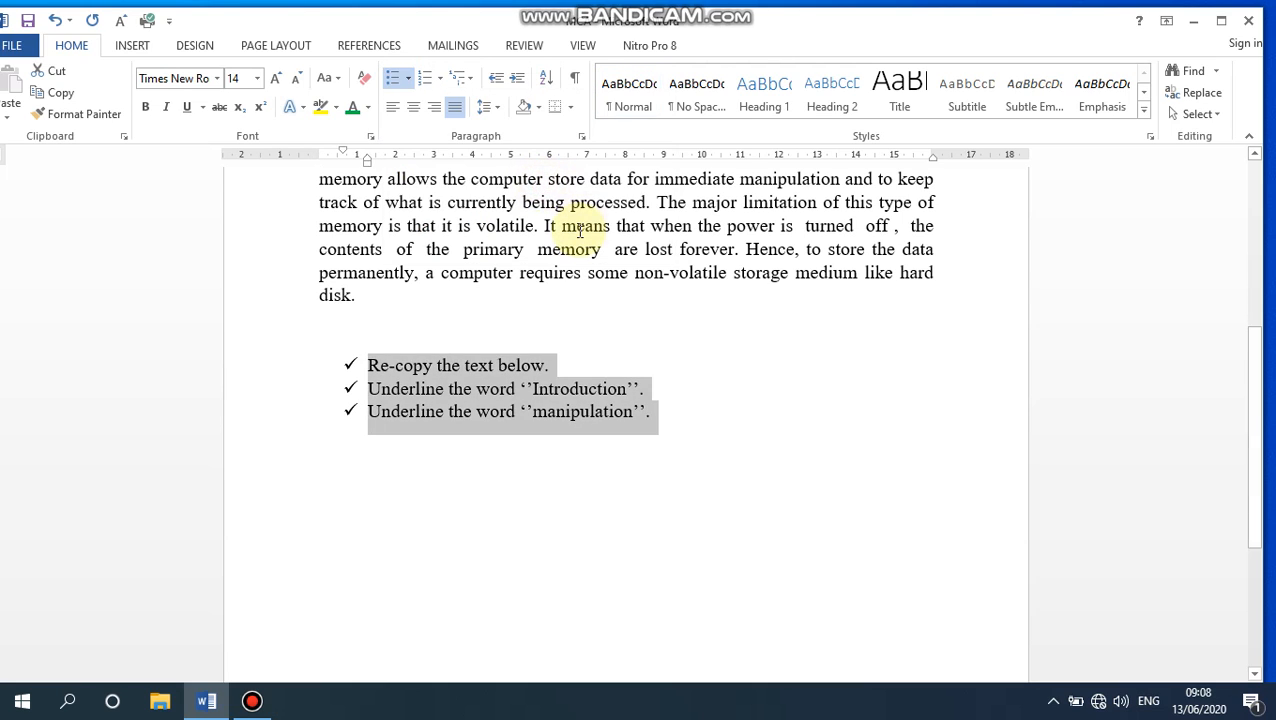
# - Switch the three instruction lines to the a), b), c) numbering format and deselect them
pyautogui.click(443, 81)
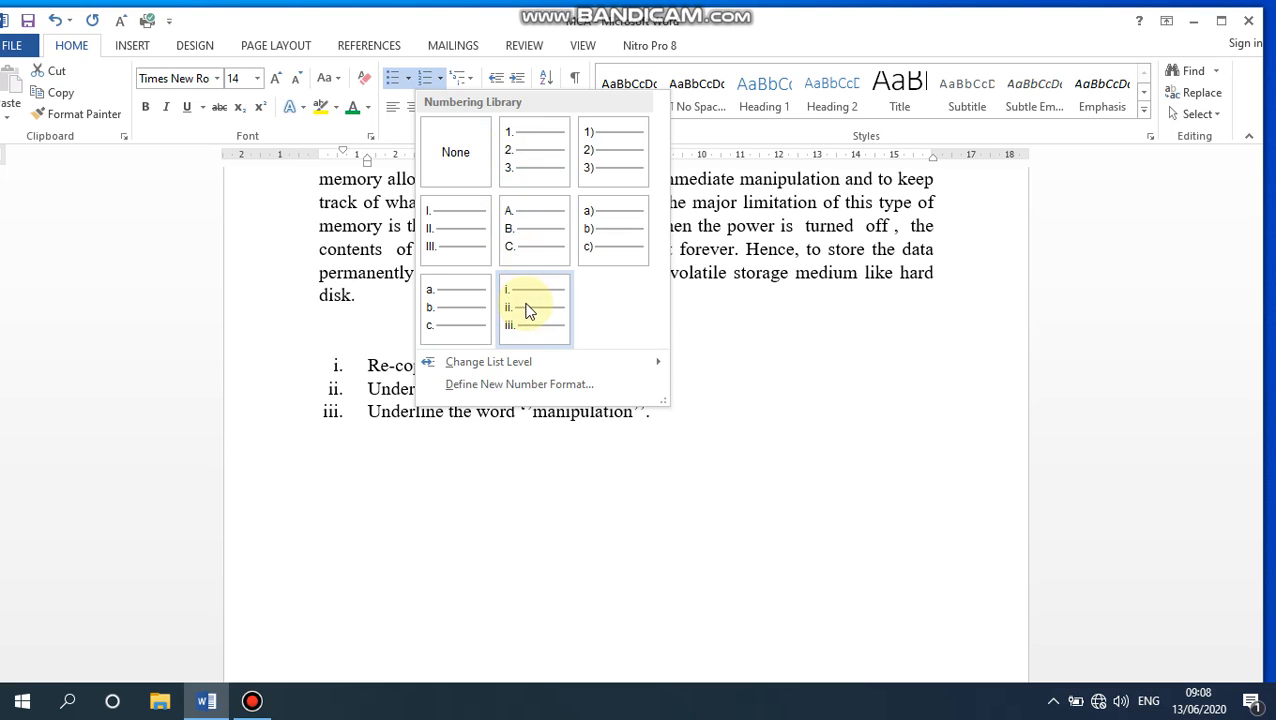
pyautogui.click(640, 253)
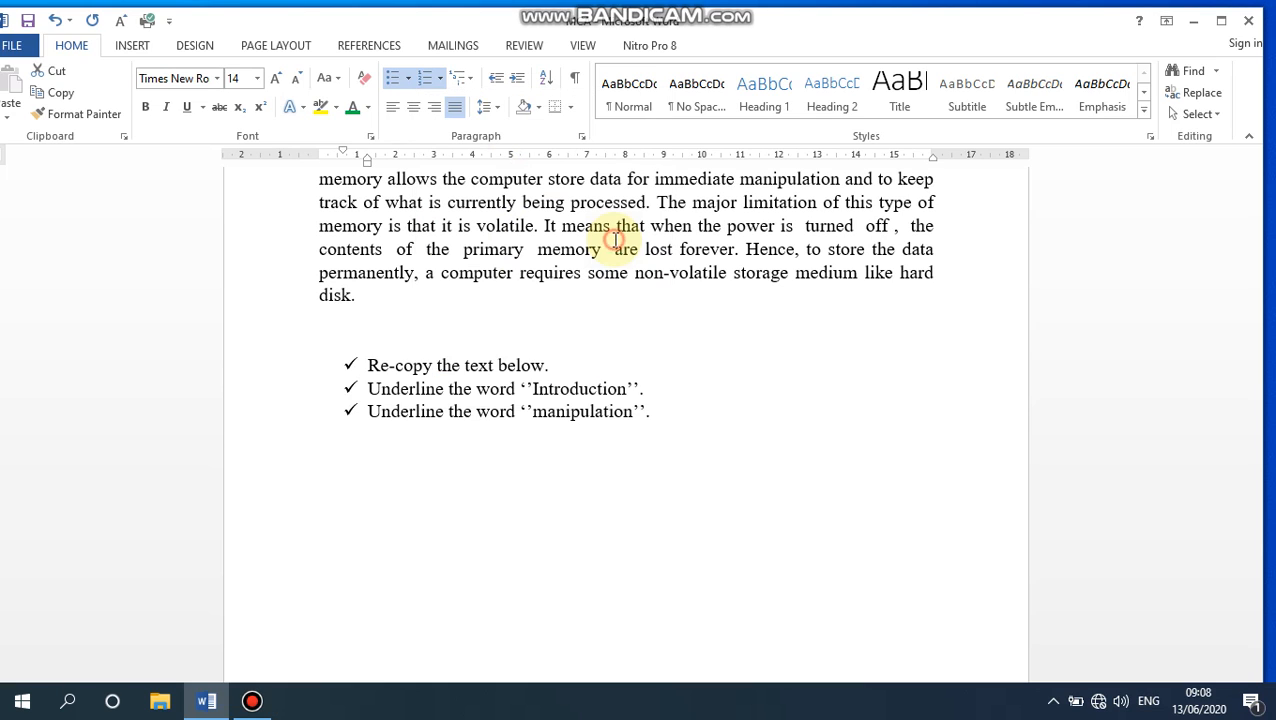
pyautogui.click(686, 393)
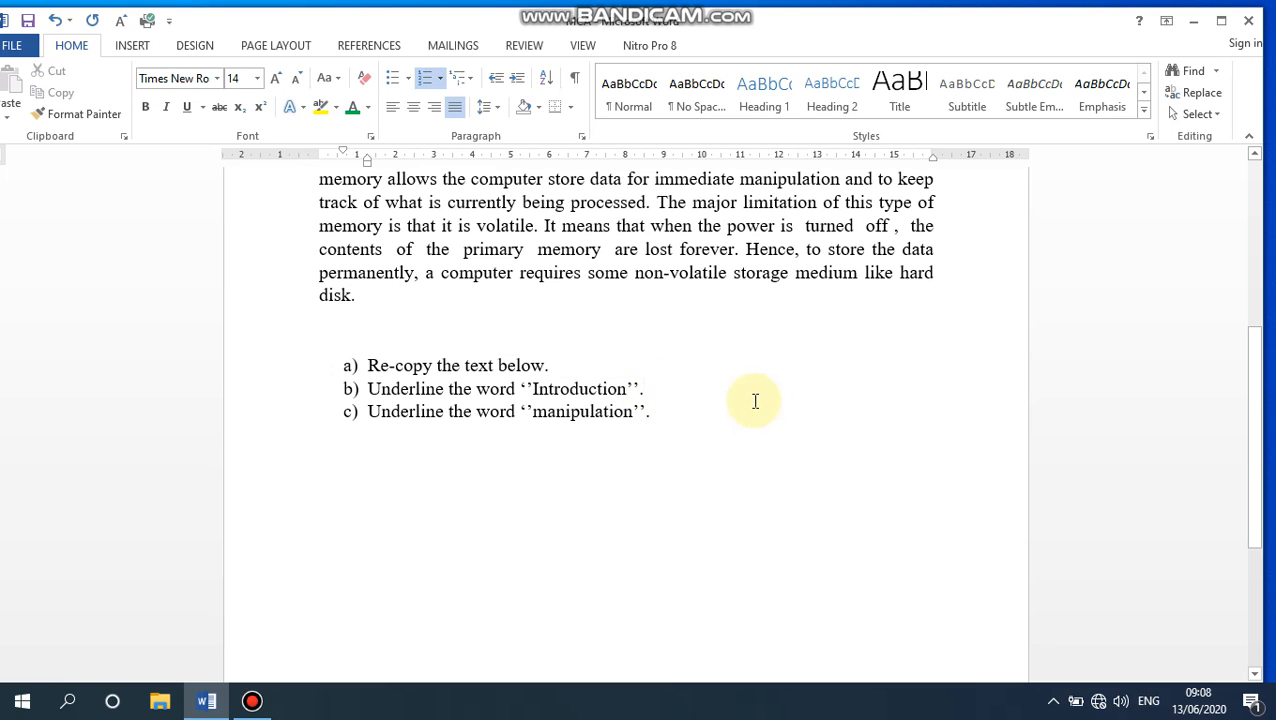
# - Copy the first occurrence of the word CPU in the body paragraph under the Introduction heading
pyautogui.scroll(5, 755, 398)
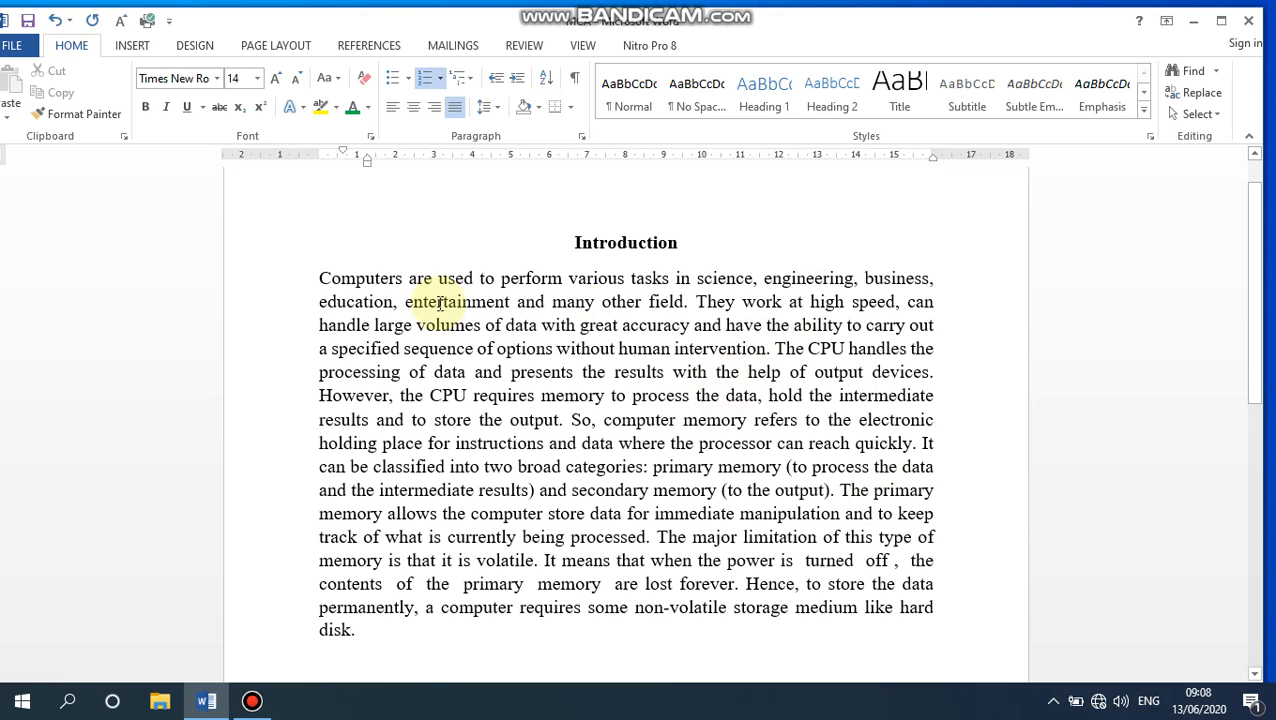
pyautogui.moveTo(317, 276); pyautogui.dragTo(783, 632)
pyautogui.click(793, 363)
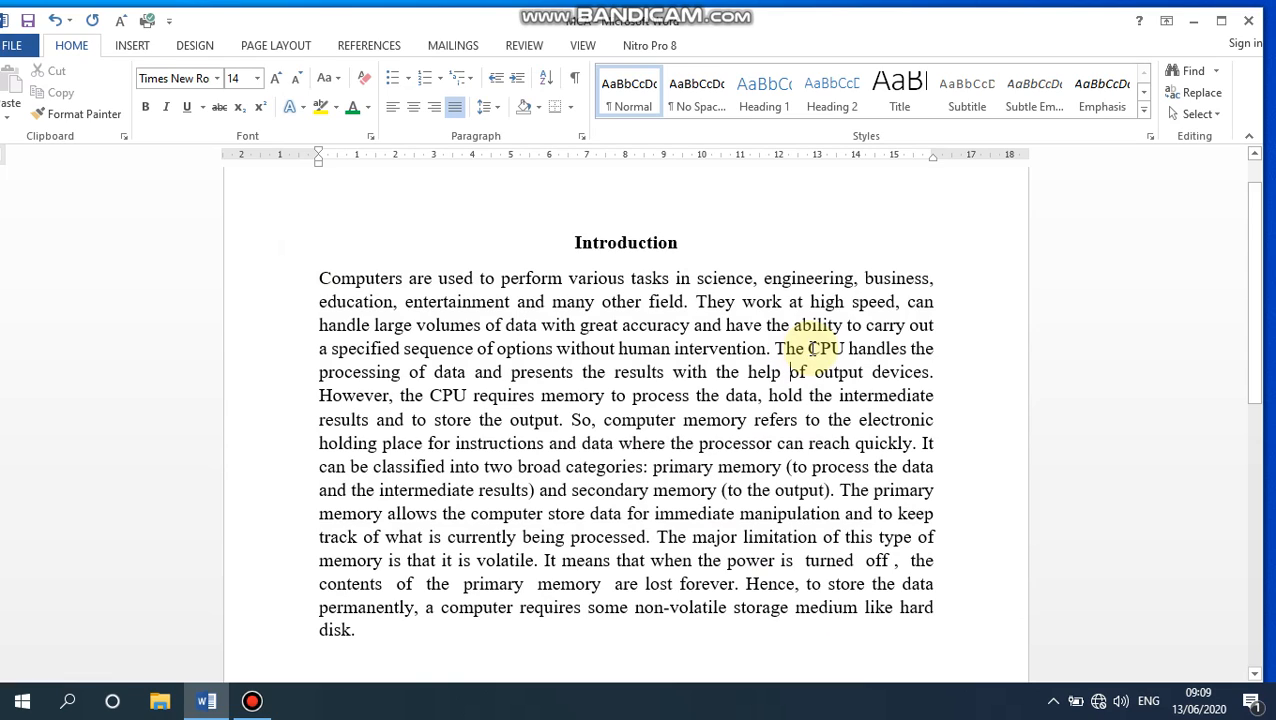
pyautogui.moveTo(808, 348); pyautogui.dragTo(843, 348)
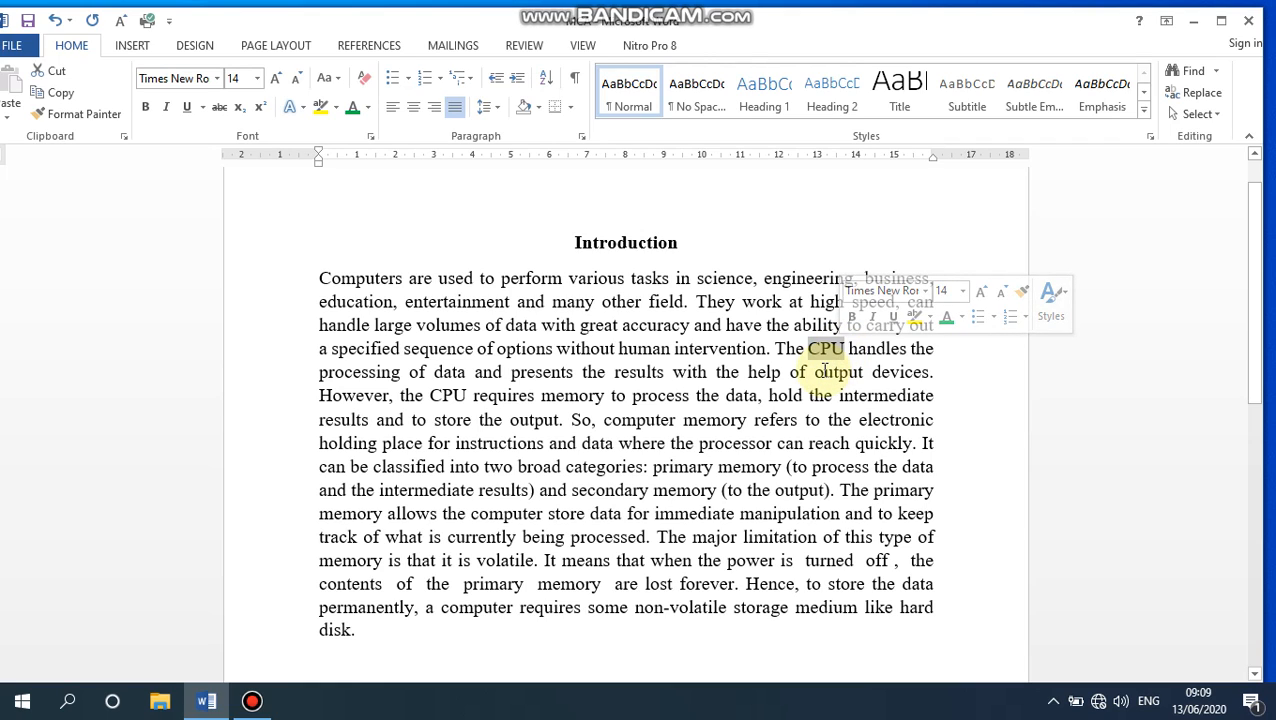
pyautogui.click(812, 349)
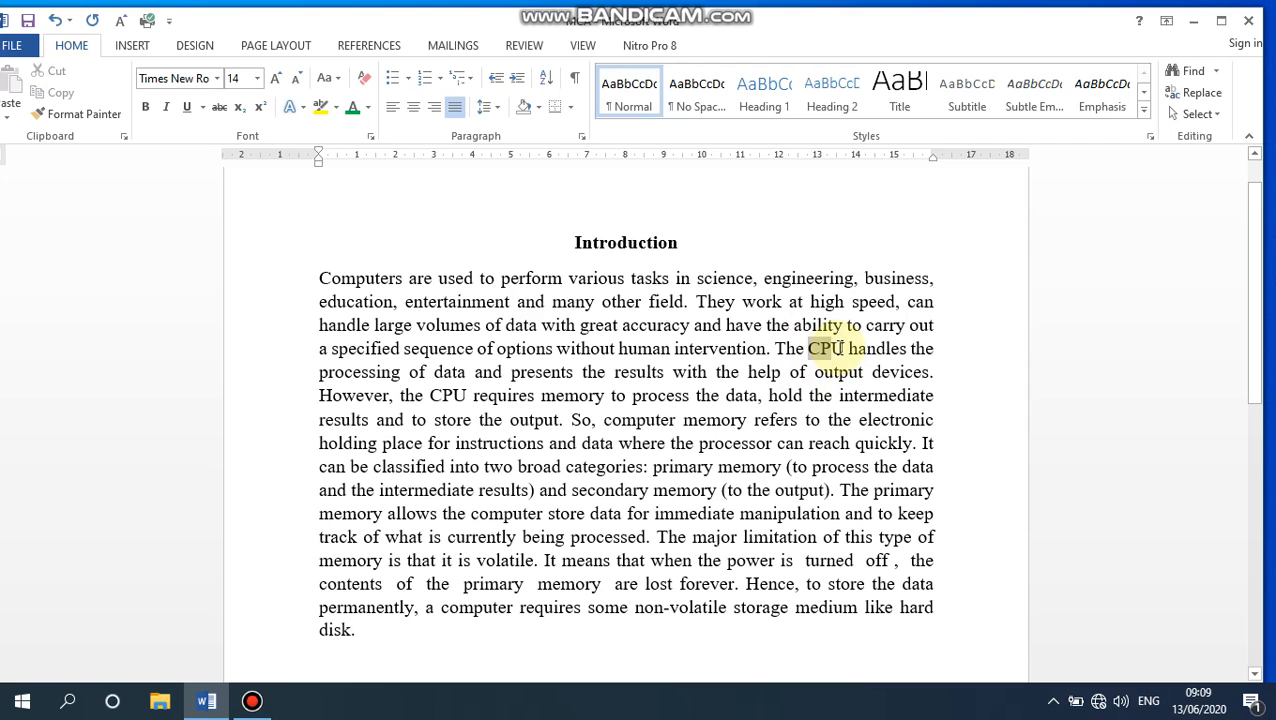
pyautogui.click(809, 395)
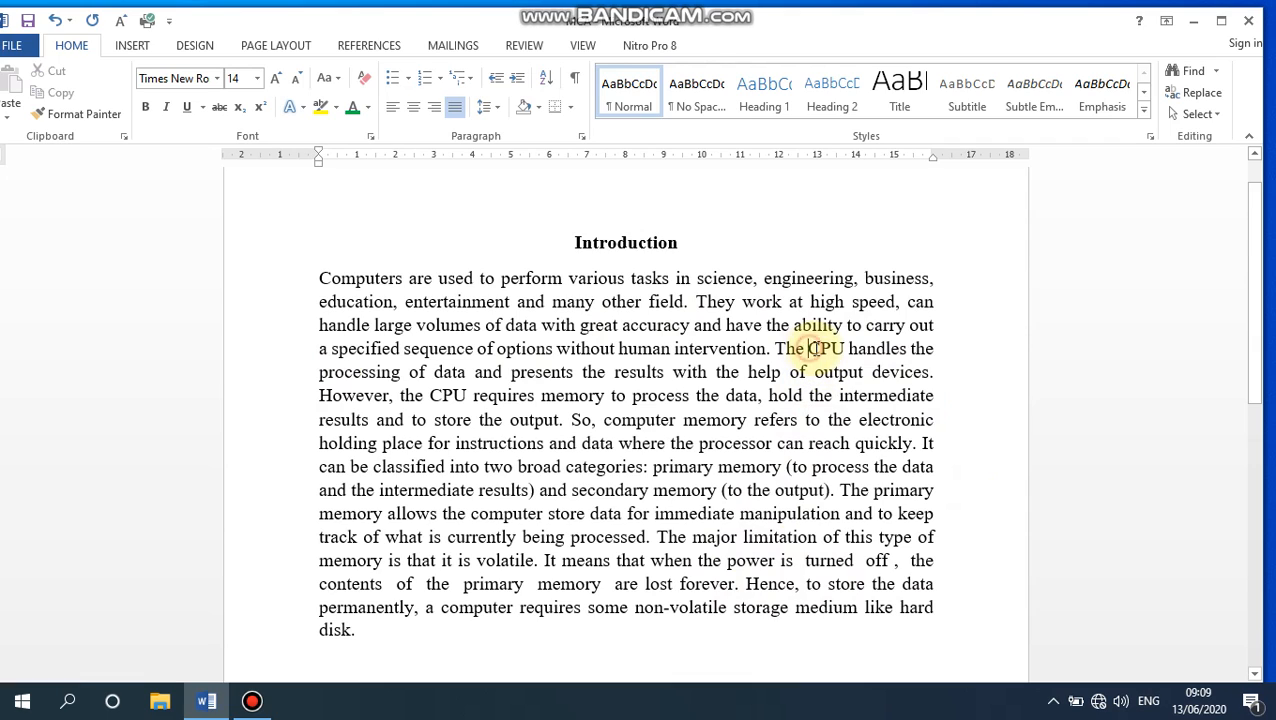
pyautogui.moveTo(809, 348); pyautogui.dragTo(846, 348)
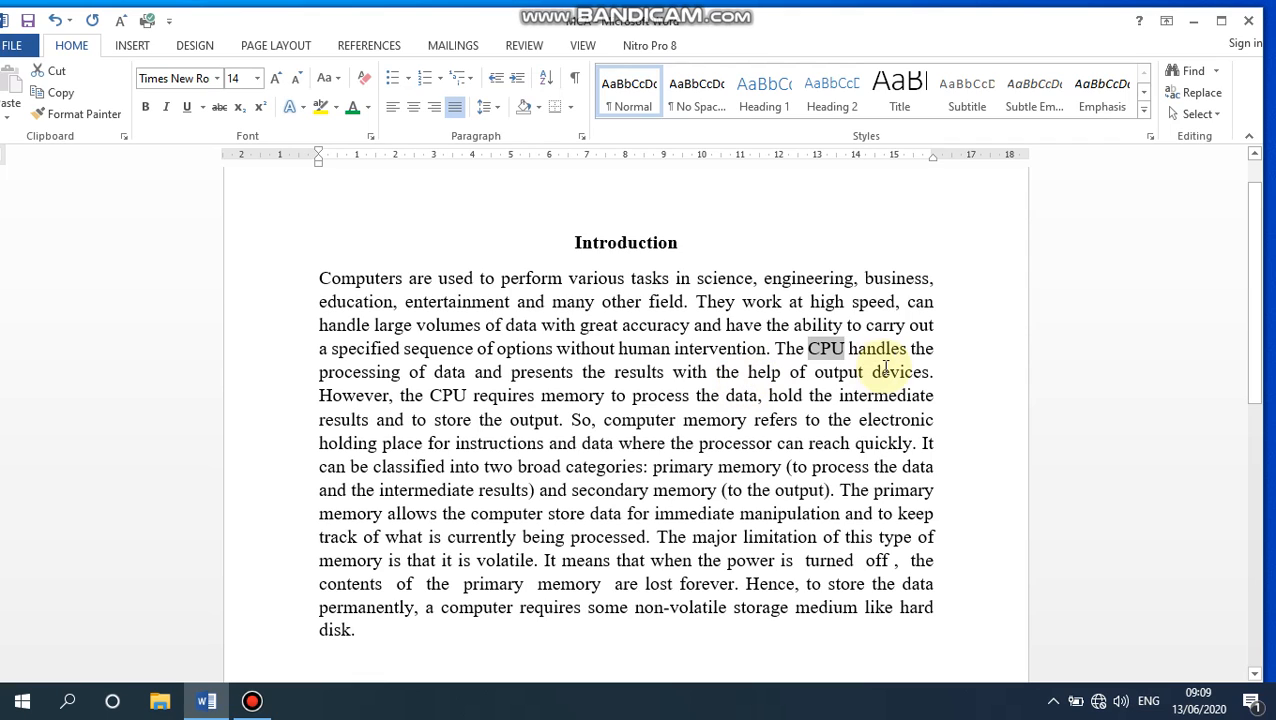
pyautogui.rightClick(826, 348)
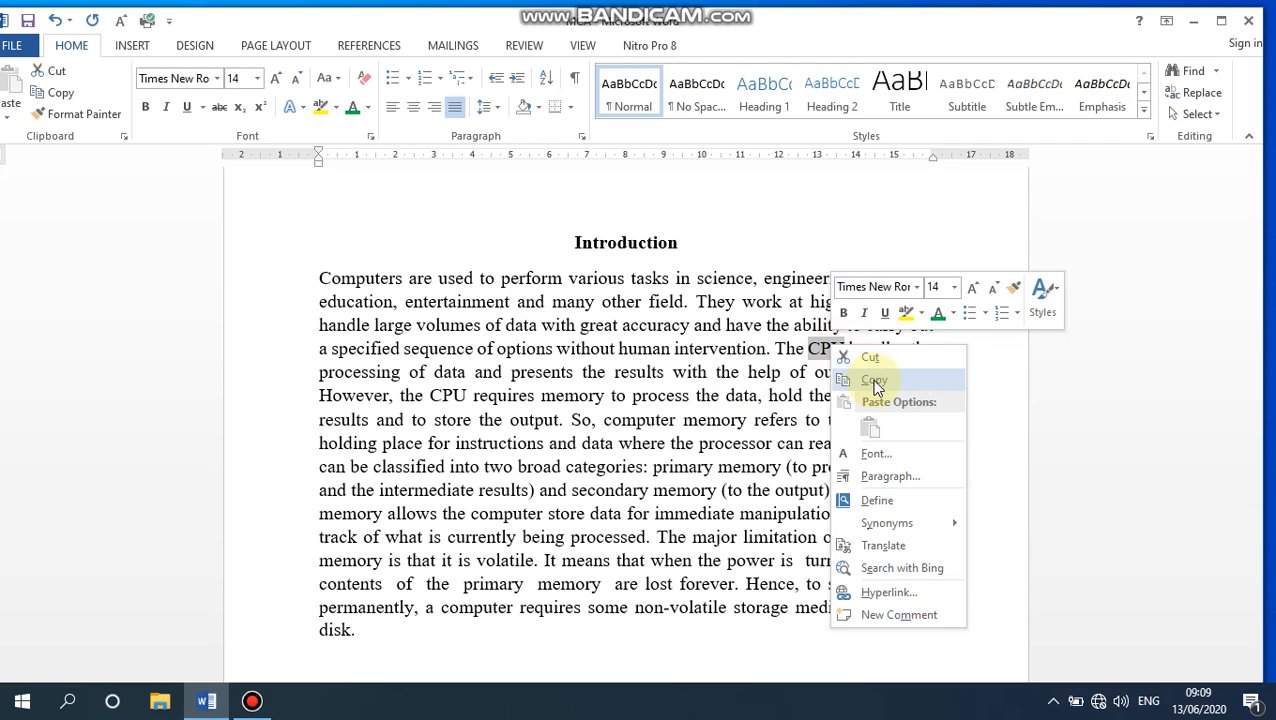
pyautogui.click(873, 380)
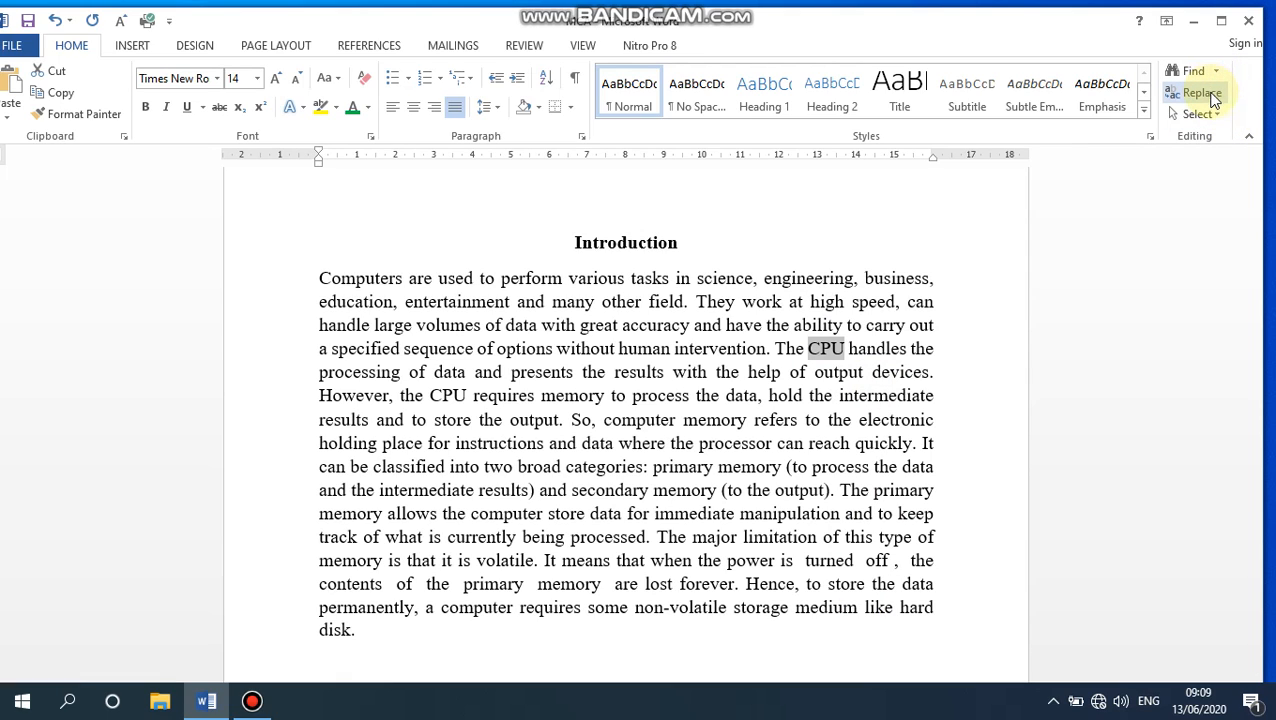
# - Replace all occurrences of CPU with RAM, decline searching from the beginning, and close Find and Replace
pyautogui.click(1208, 94)
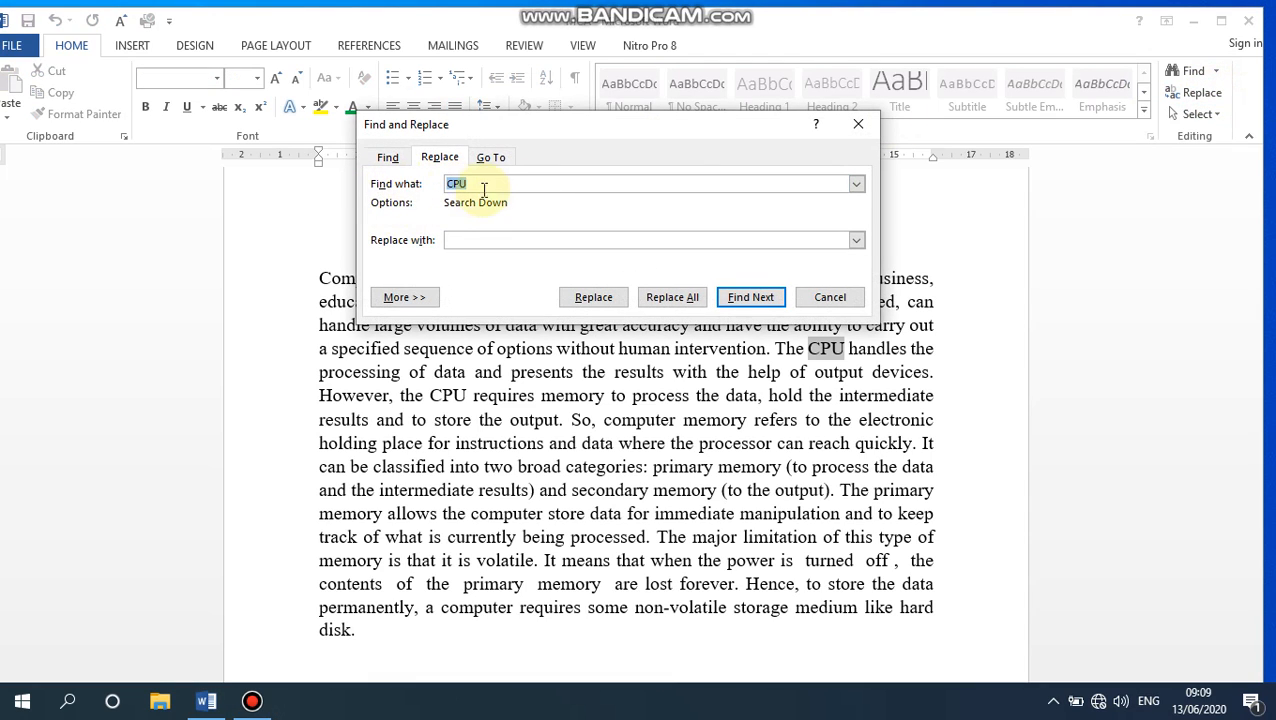
pyautogui.click(476, 238)
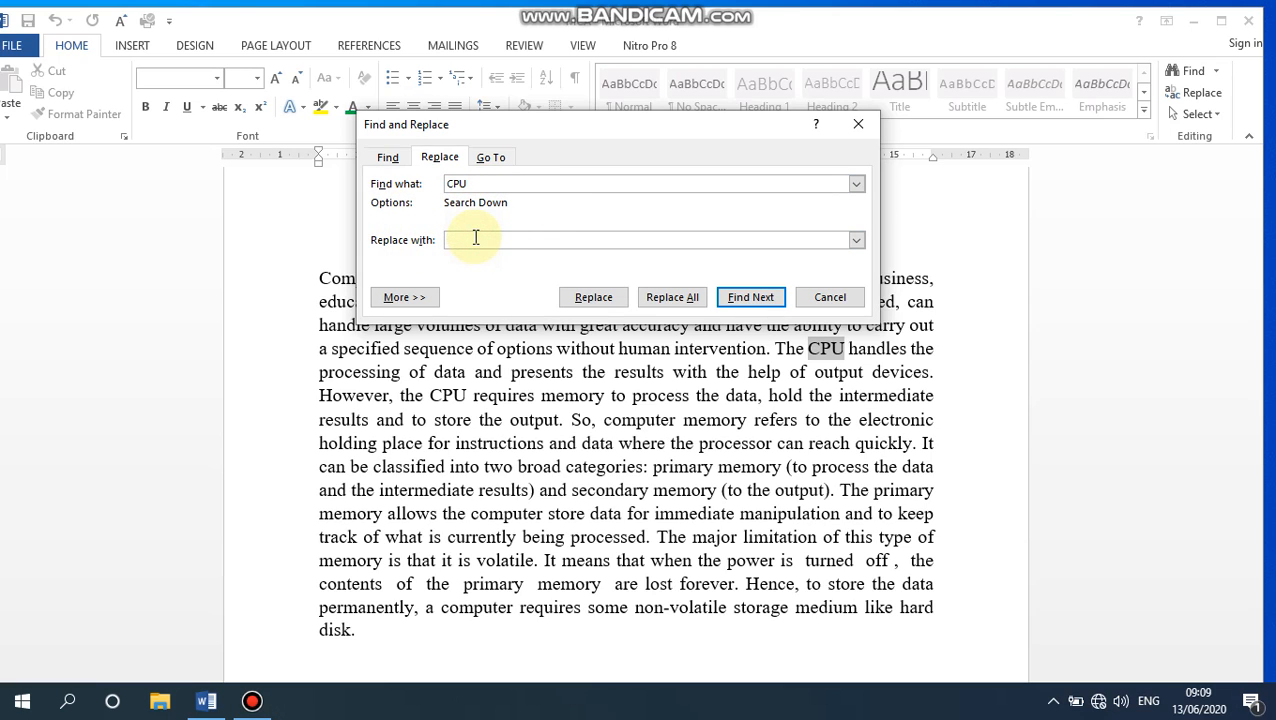
pyautogui.write('RAM')
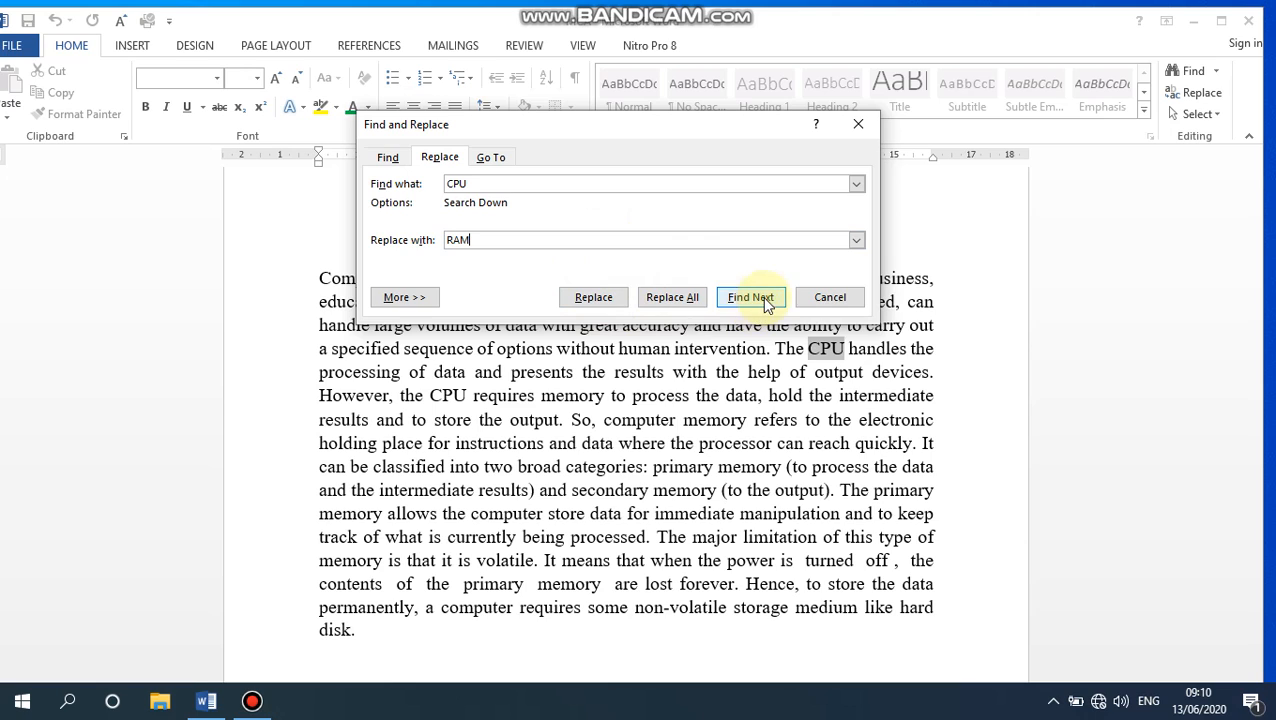
pyautogui.click(669, 300)
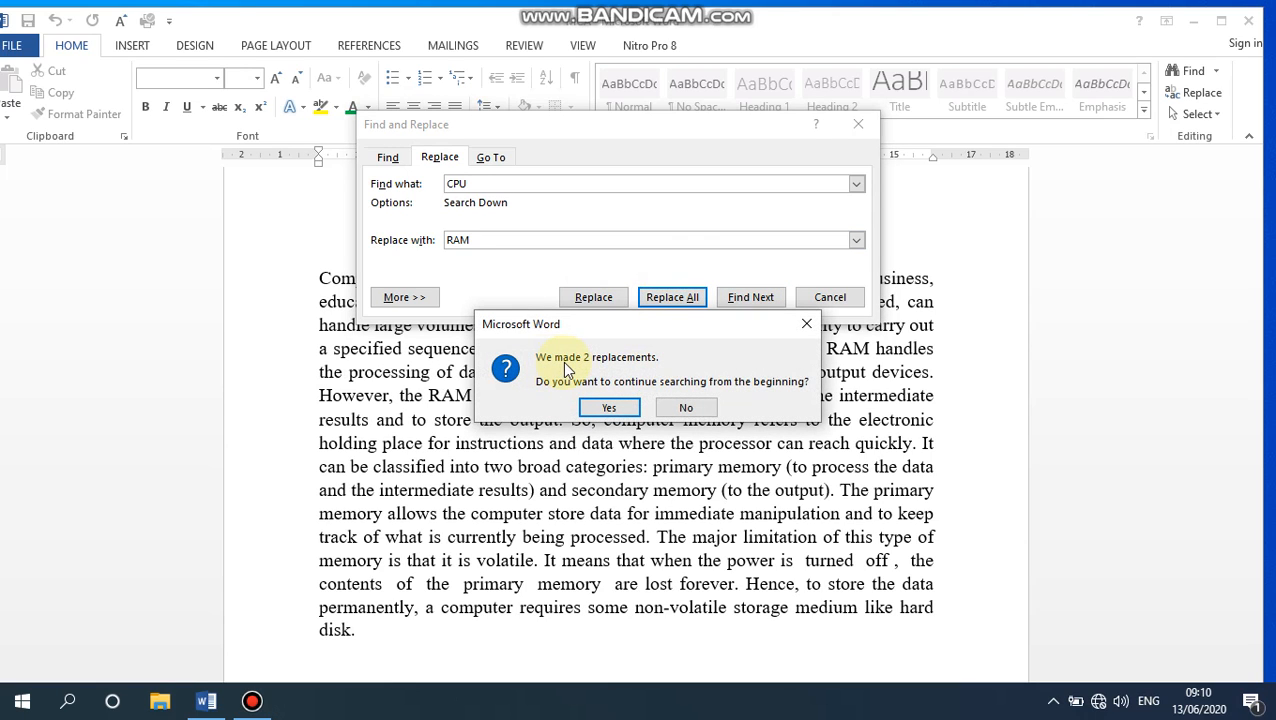
pyautogui.click(674, 407)
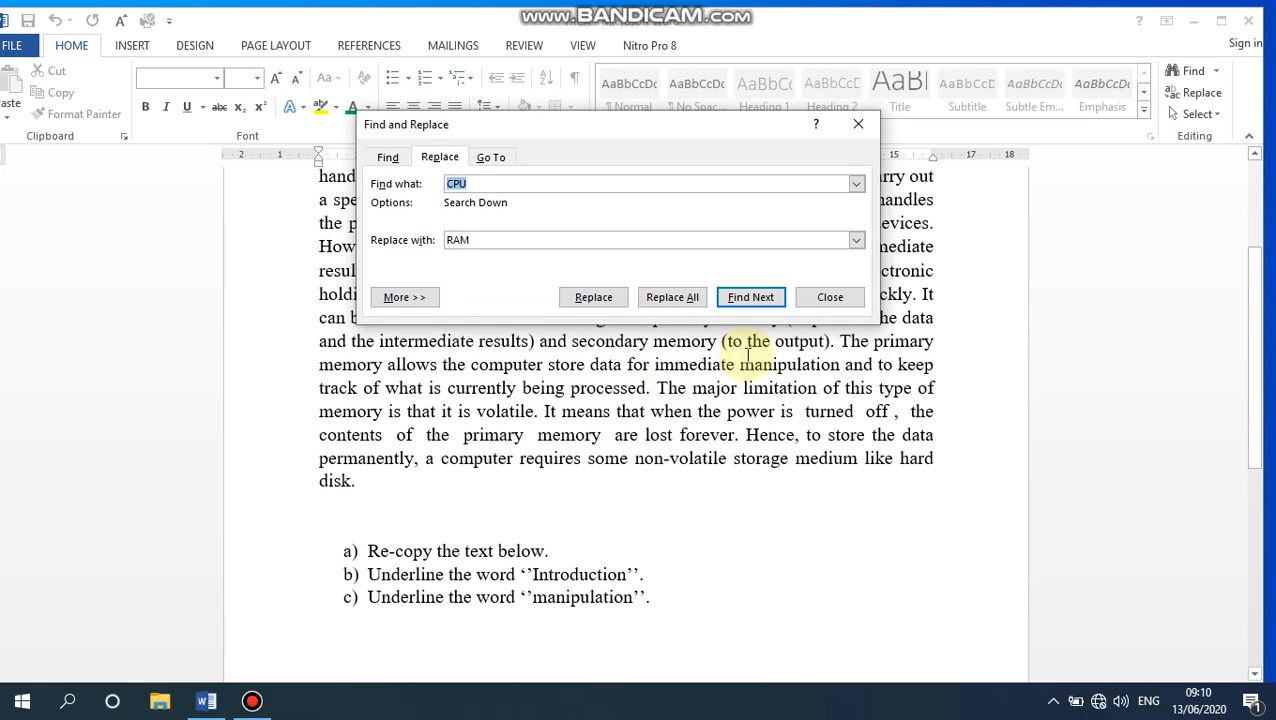
pyautogui.click(838, 298)
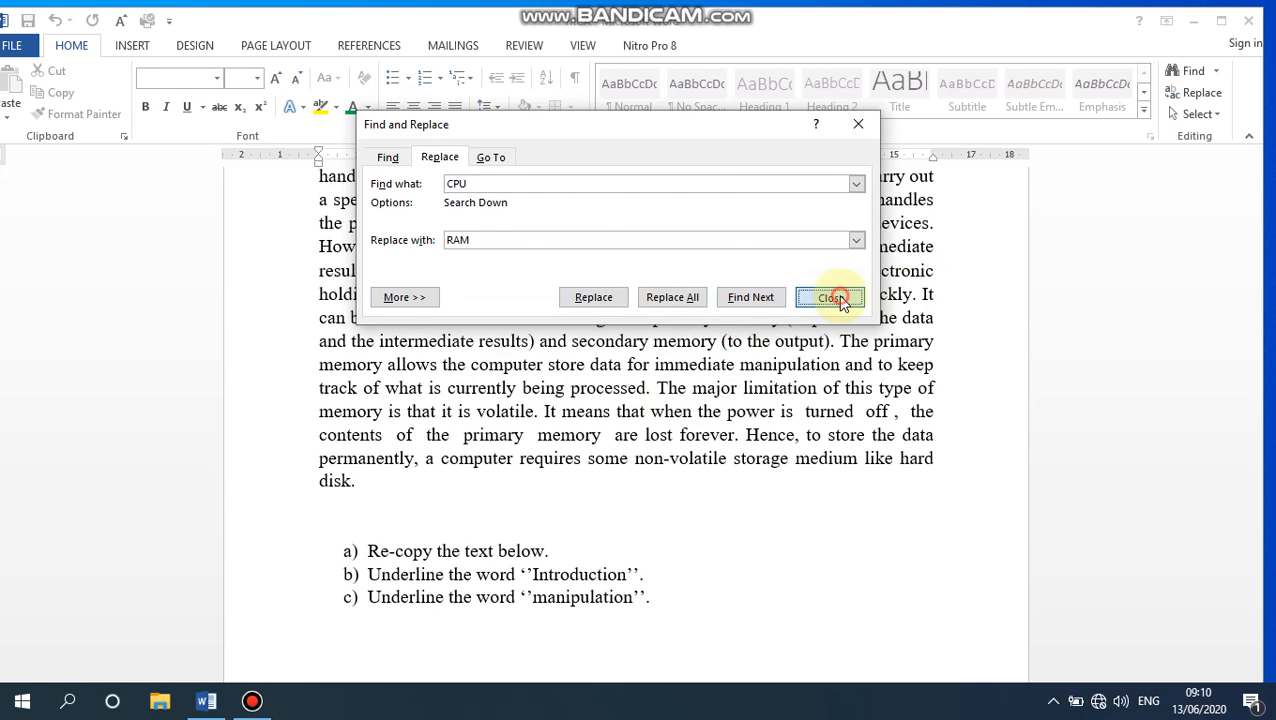
# - Check the body paragraph for the replaced word RAM, selecting each occurrence in turn
pyautogui.scroll(3, 720, 370)
pyautogui.moveTo(692, 380); pyautogui.dragTo(692, 391)
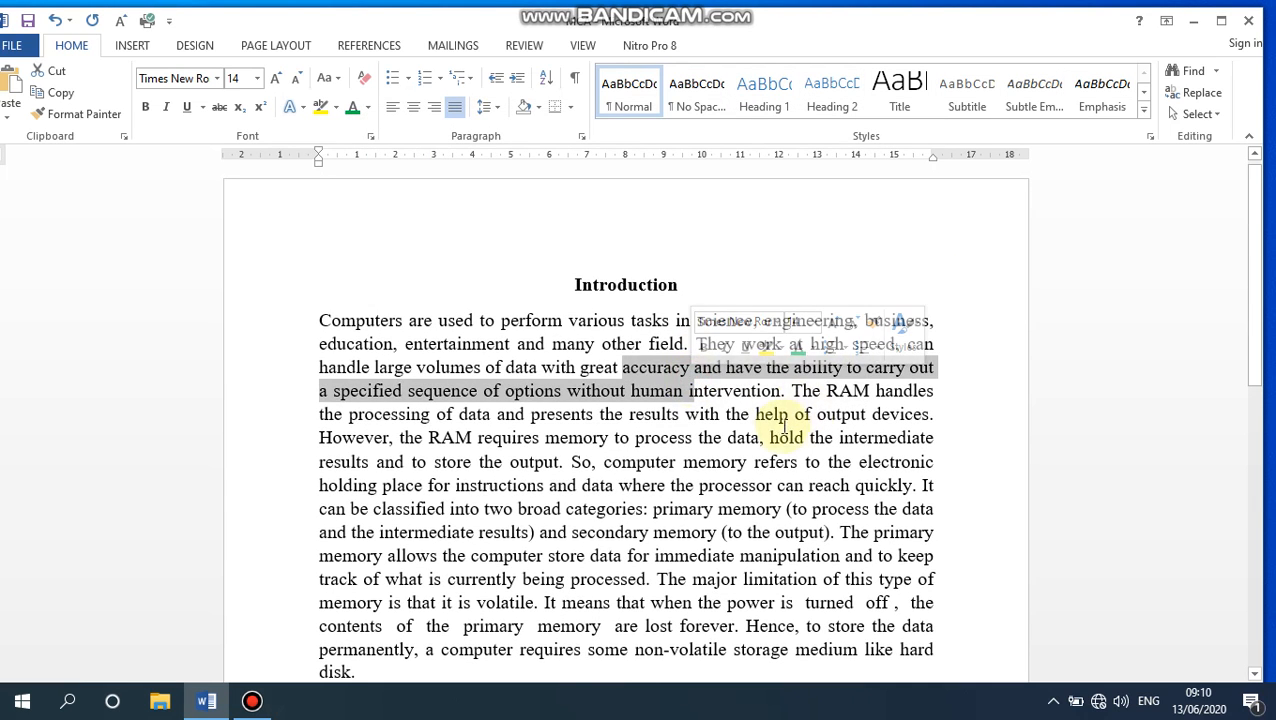
pyautogui.click(777, 435)
pyautogui.click(828, 393)
pyautogui.moveTo(828, 393); pyautogui.dragTo(870, 393)
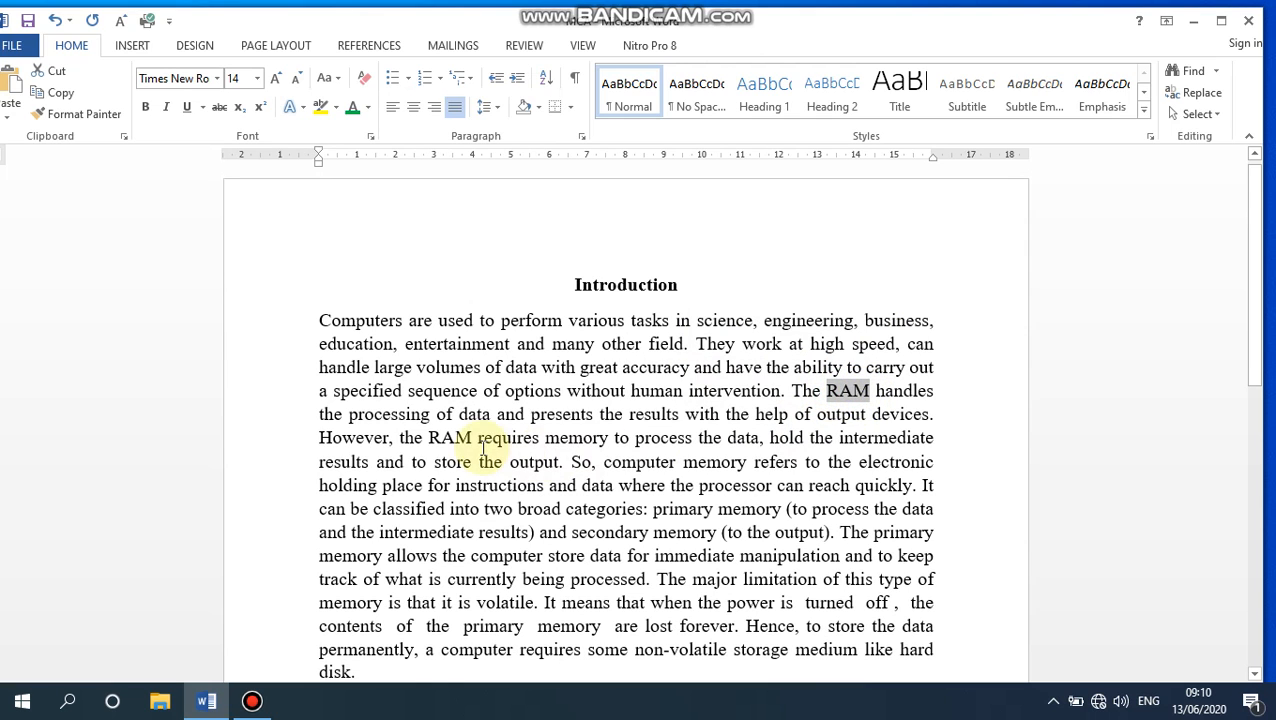
pyautogui.moveTo(430, 437); pyautogui.dragTo(473, 437)
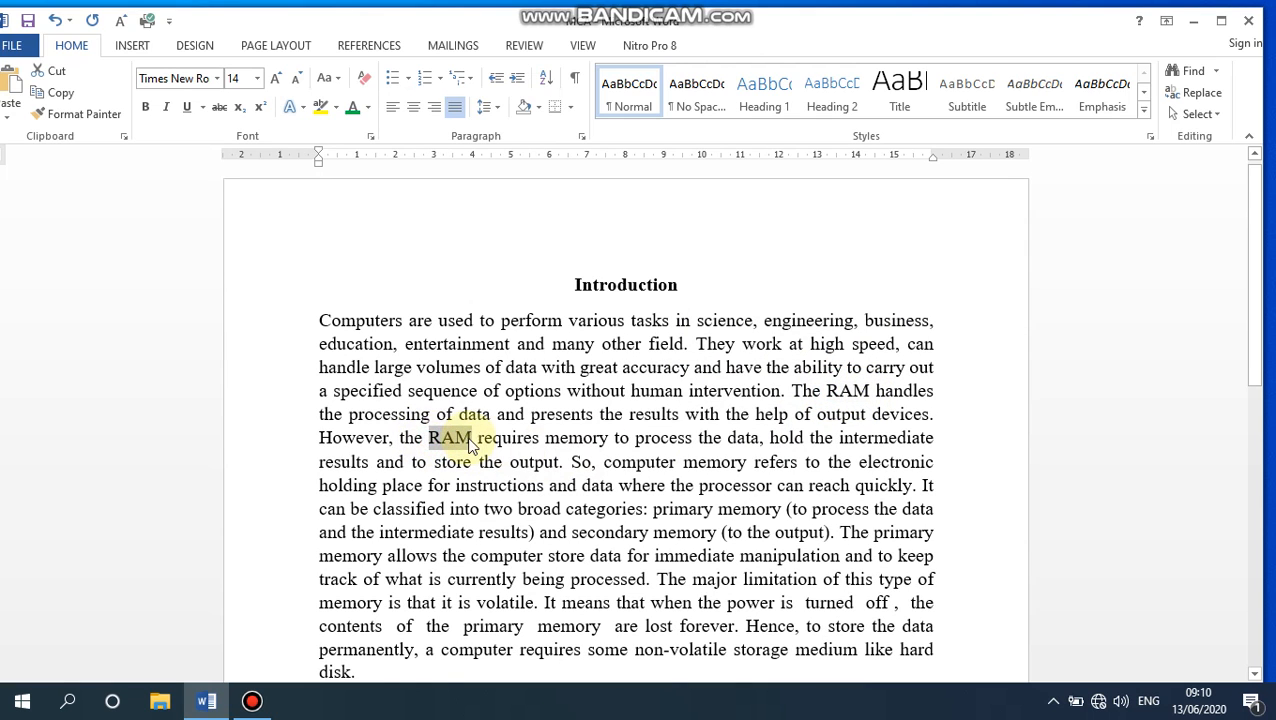
# - Look through the full gallery of text styles and close it without applying one
pyautogui.scroll(-2, 669, 484)
pyautogui.scroll(-3, 710, 482)
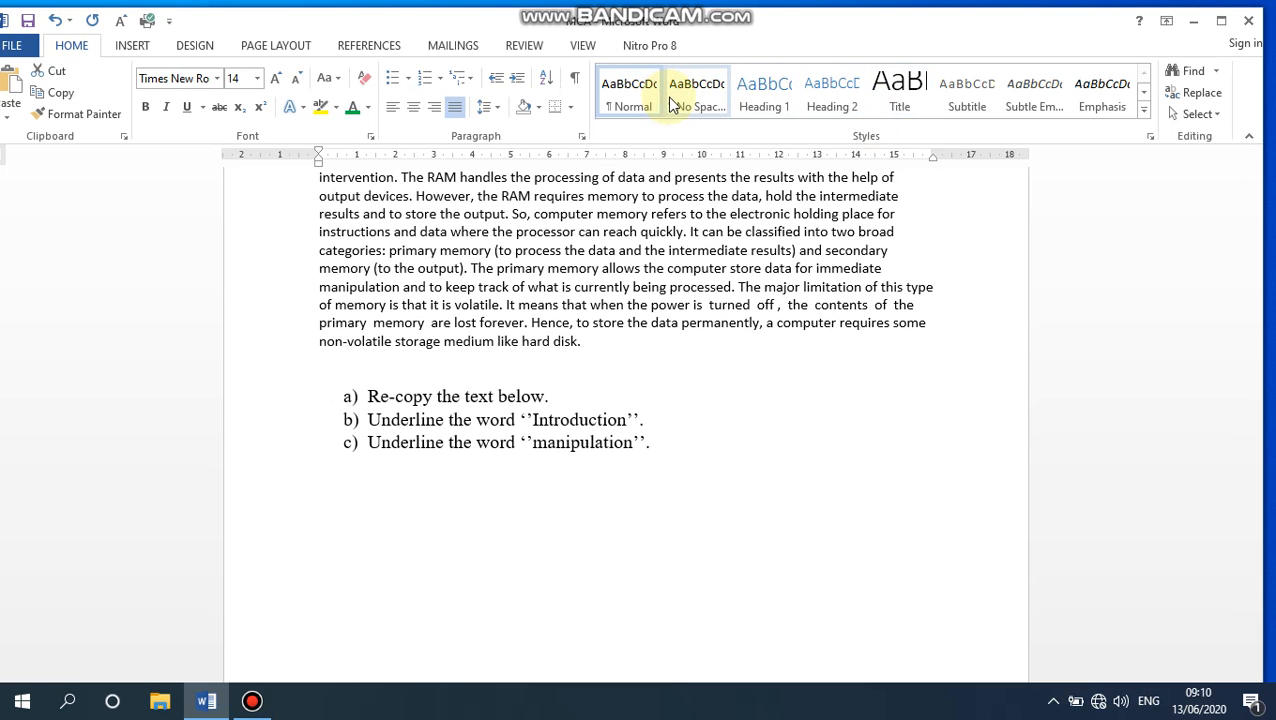
pyautogui.click(1146, 117)
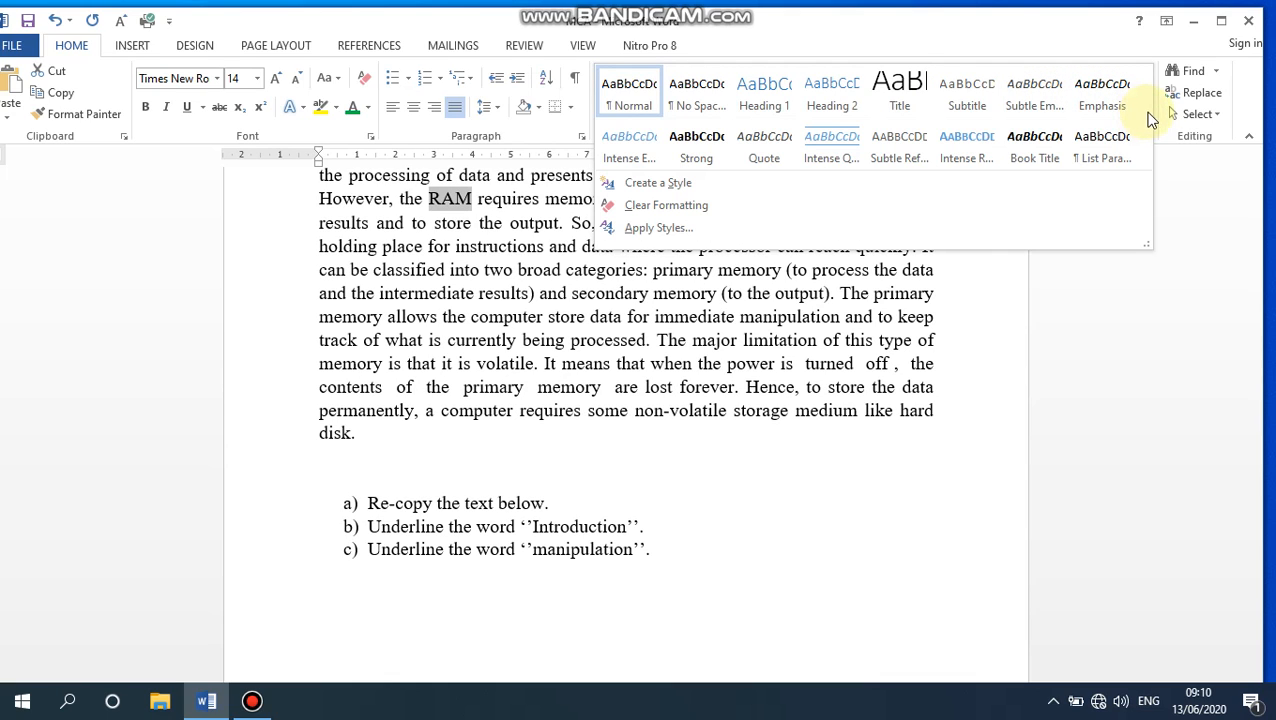
pyautogui.click(1197, 188)
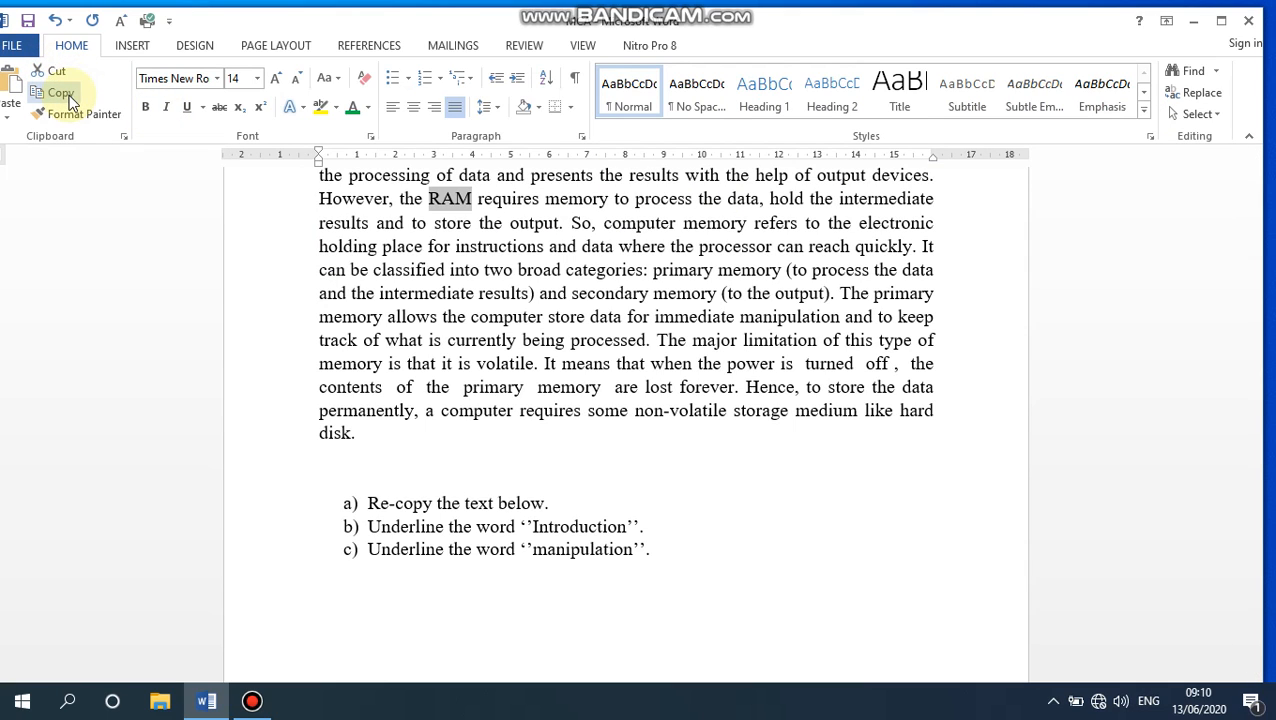
# - Select the three instruction lines, view their context options without choosing any, and deselect the lines
pyautogui.moveTo(672, 561); pyautogui.dragTo(333, 490)
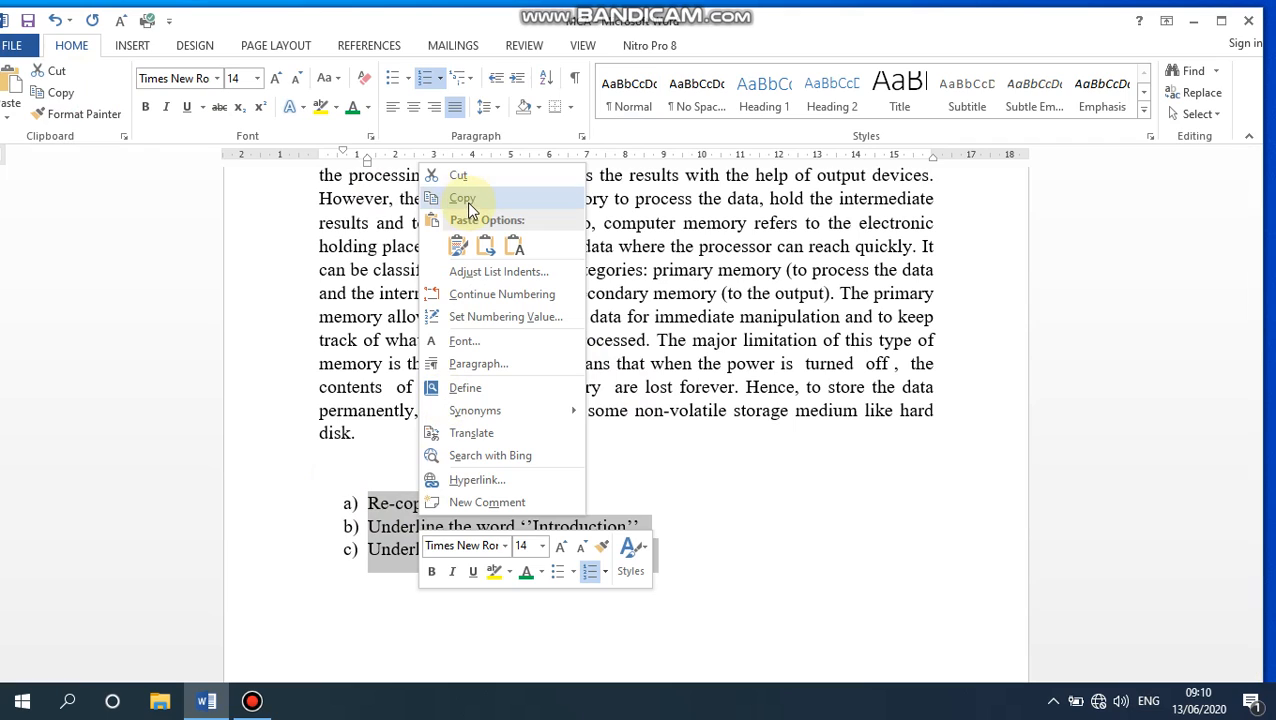
pyautogui.click(738, 522)
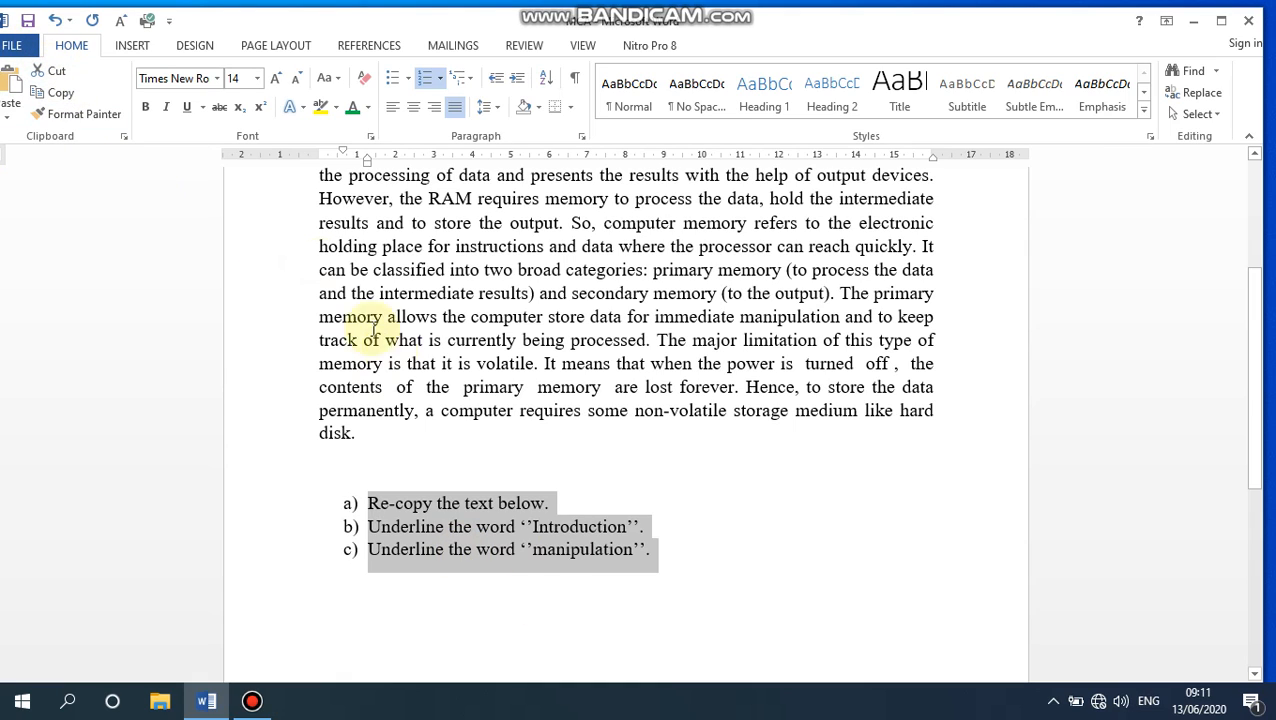
pyautogui.click(520, 448)
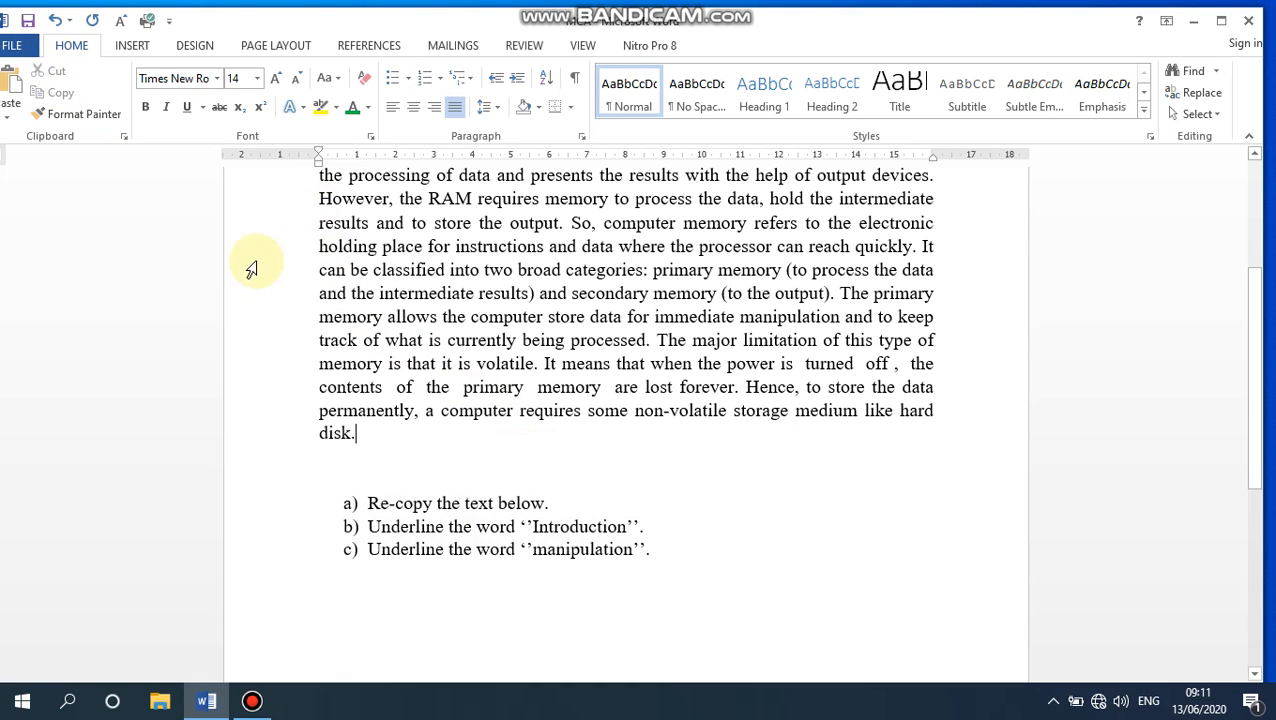
# - Review the whole document, selecting the text from the instruction lines up to the Introduction heading and deselecting it
pyautogui.click(28, 21)
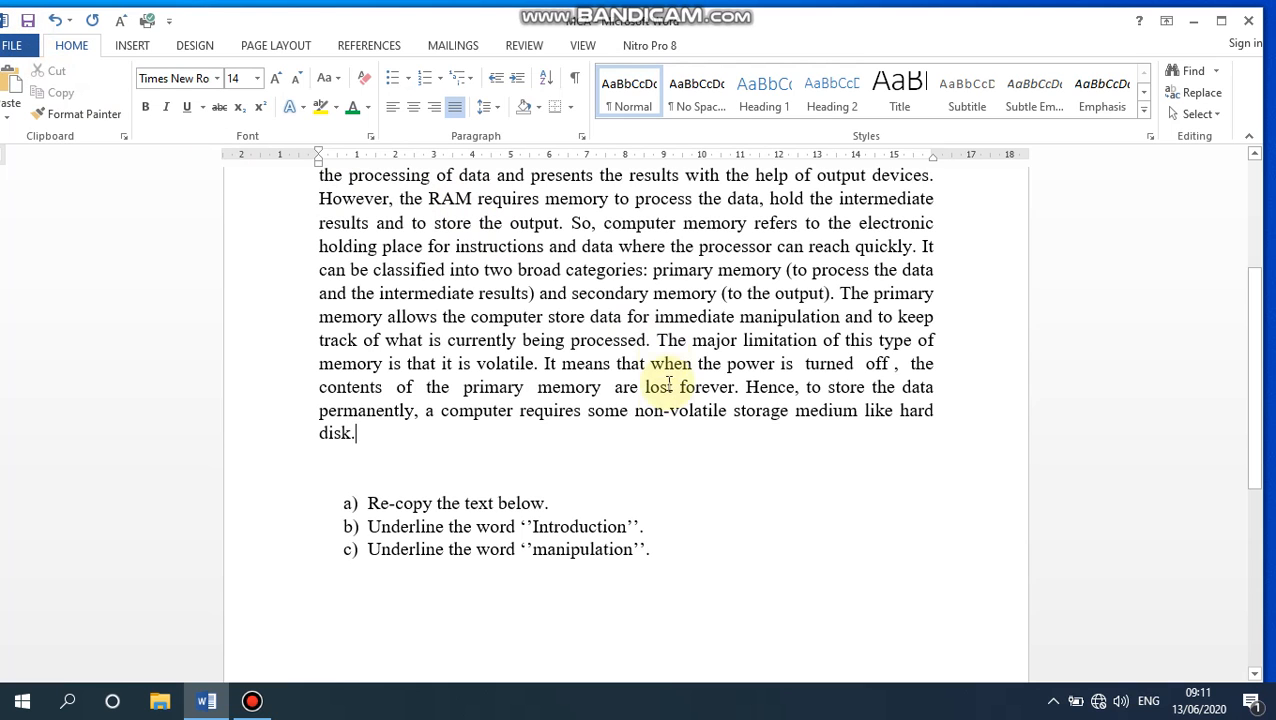
pyautogui.click(683, 574)
pyautogui.moveTo(629, 570); pyautogui.dragTo(330, 308)
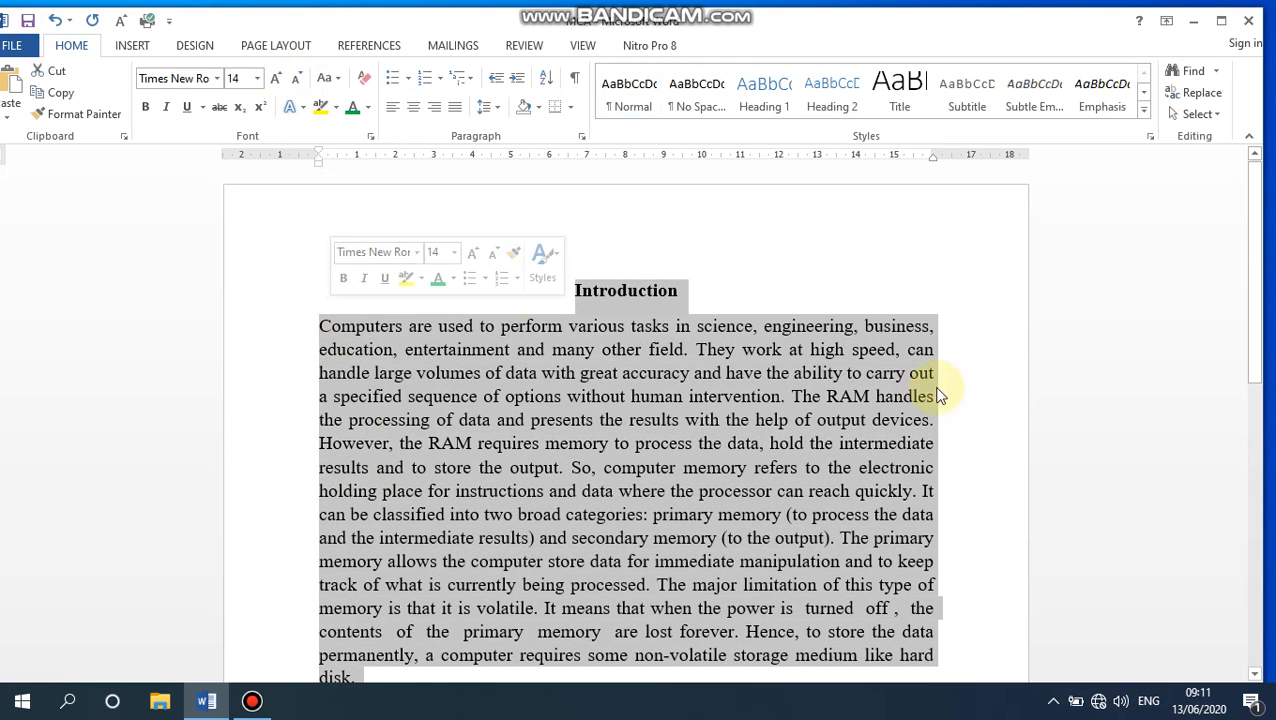
pyautogui.click(856, 327)
pyautogui.scroll(-7, 714, 360)
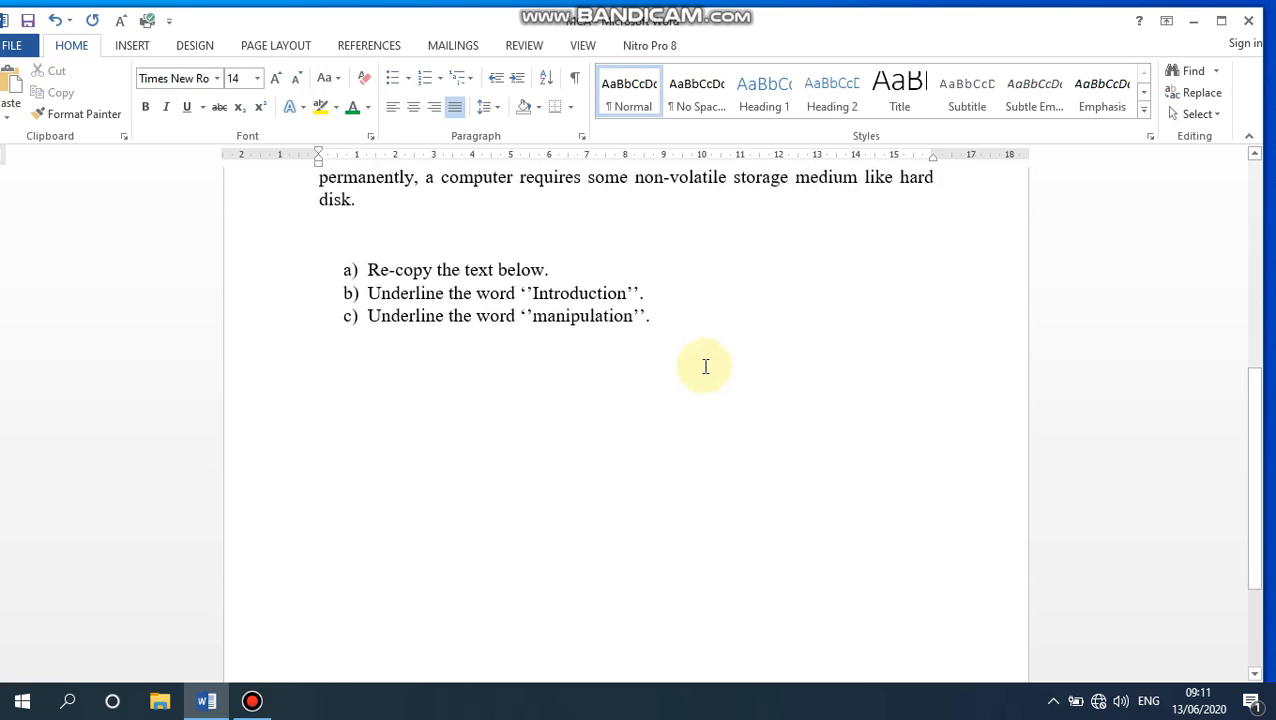
pyautogui.scroll(7, 706, 365)
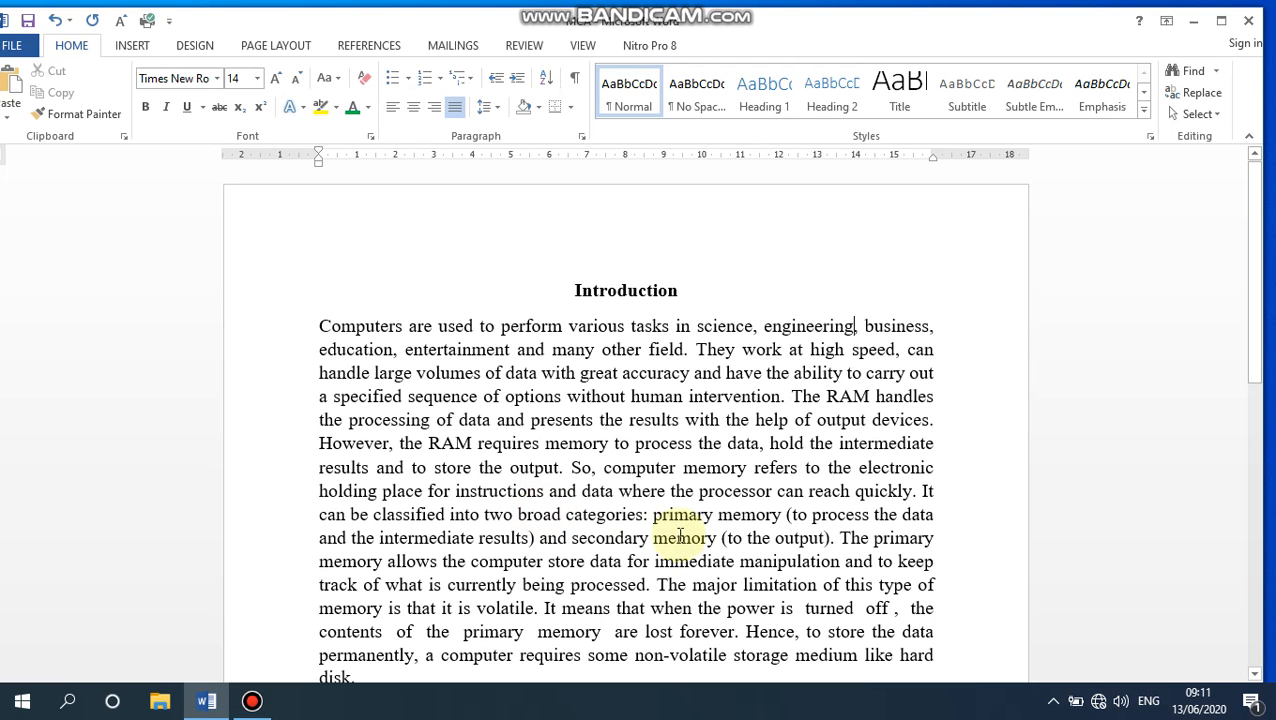
pyautogui.scroll(-2, 684, 518)
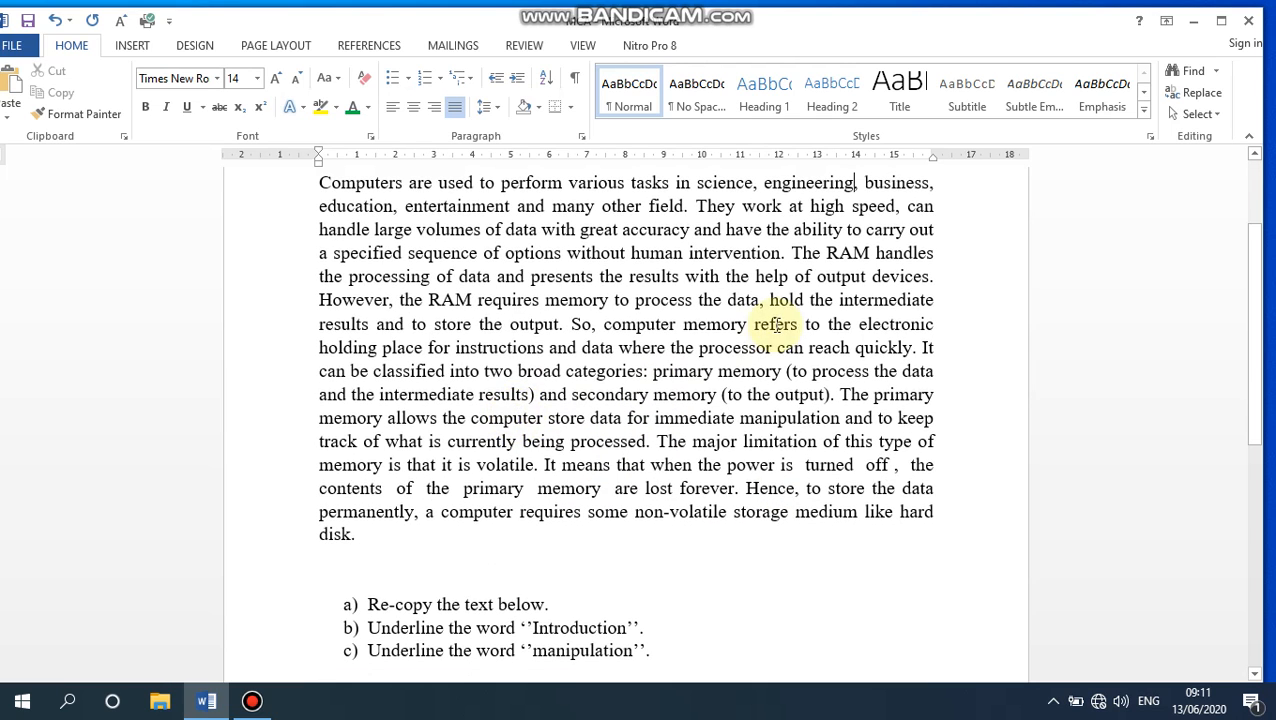
pyautogui.scroll(2, 584, 362)
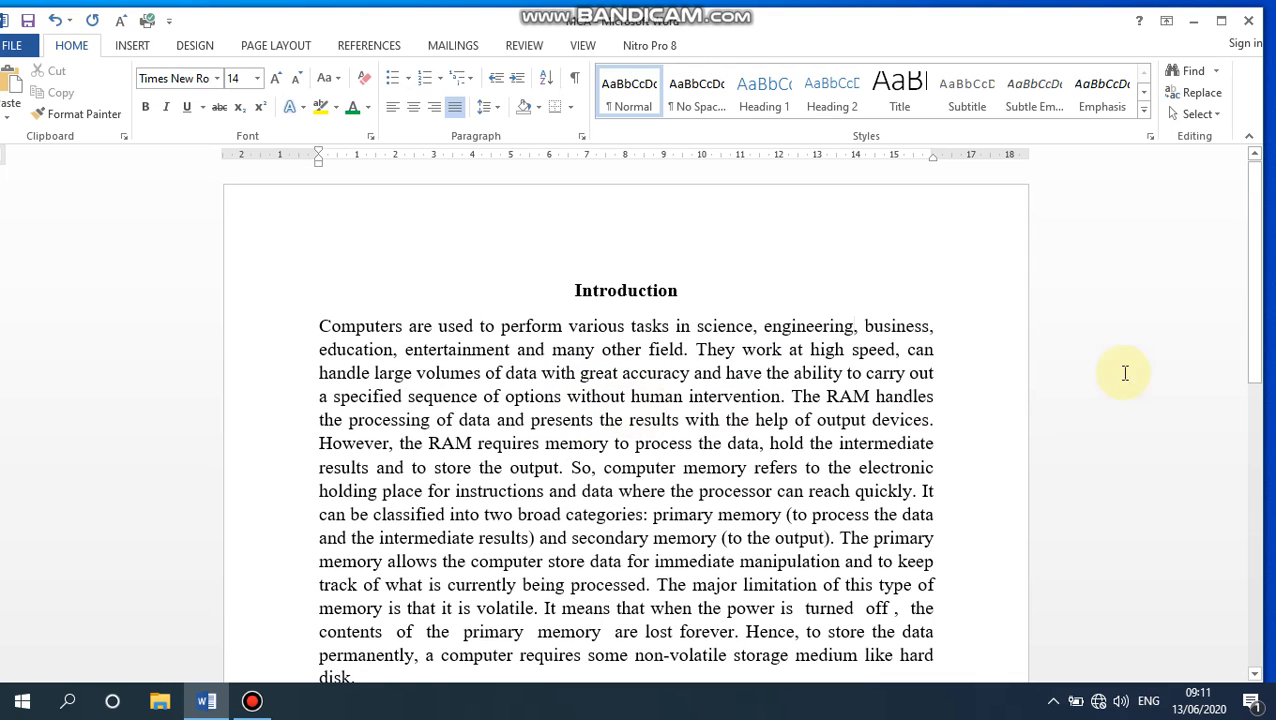
# - Export the document as a PDF named MCA to the Desktop, with standard optimization and opening after publishing
pyautogui.click(14, 46)
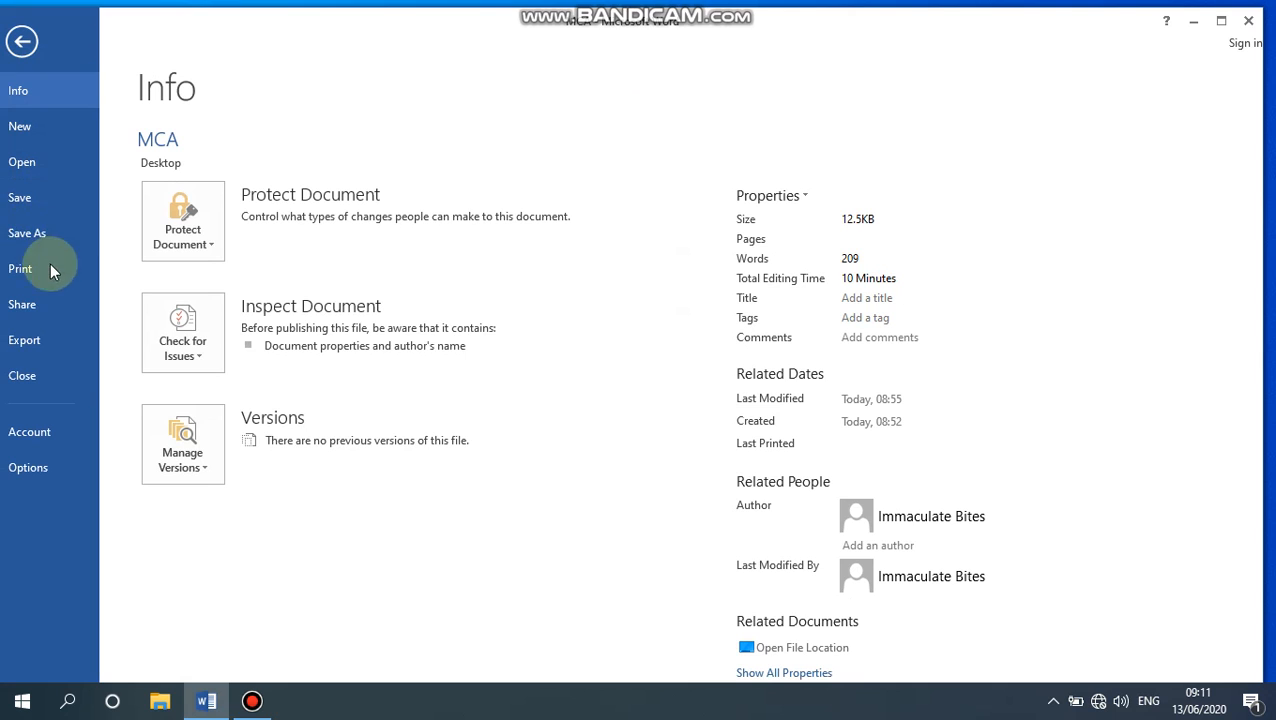
pyautogui.click(40, 352)
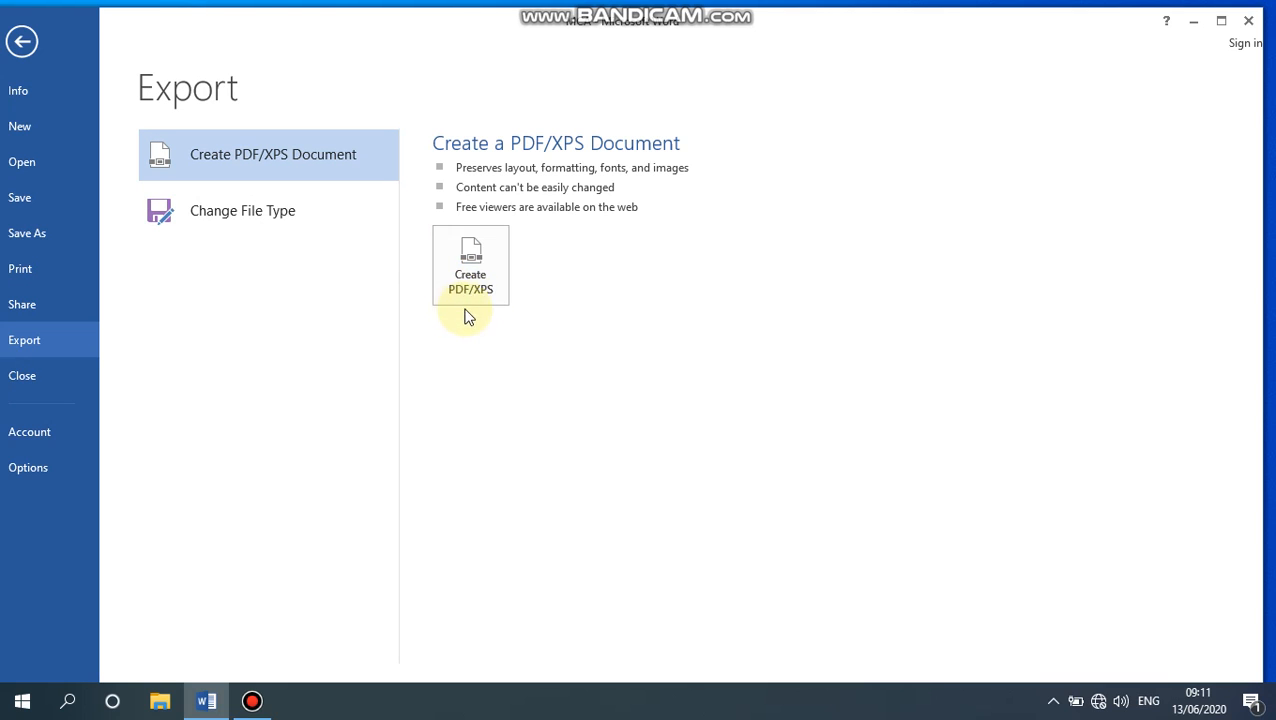
pyautogui.click(468, 265)
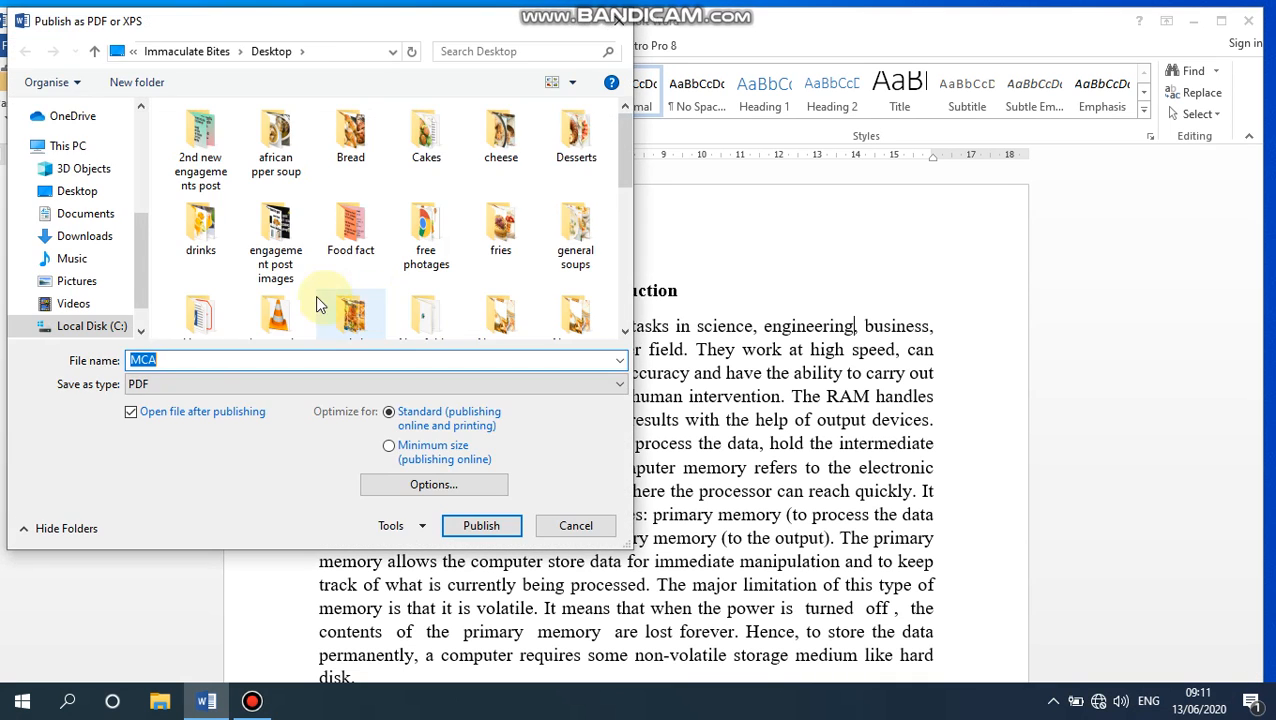
pyautogui.moveTo(145, 253); pyautogui.dragTo(175, 140)
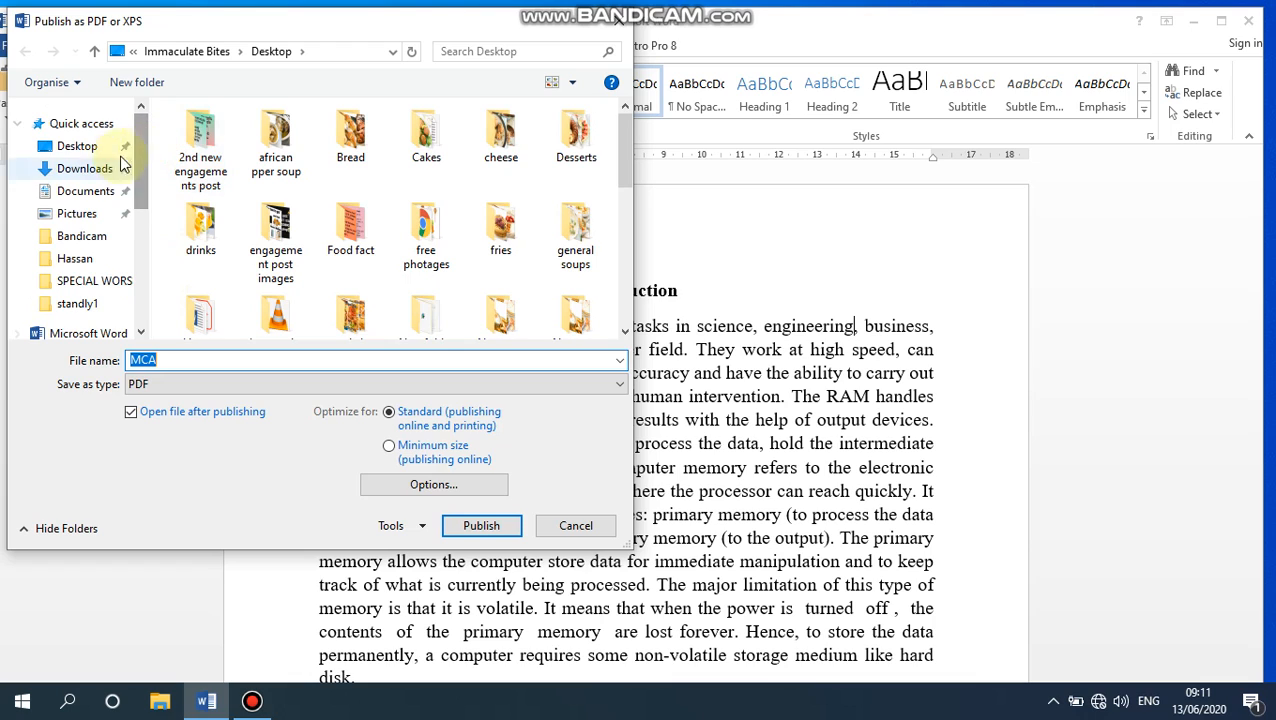
pyautogui.moveTo(148, 180); pyautogui.dragTo(148, 118)
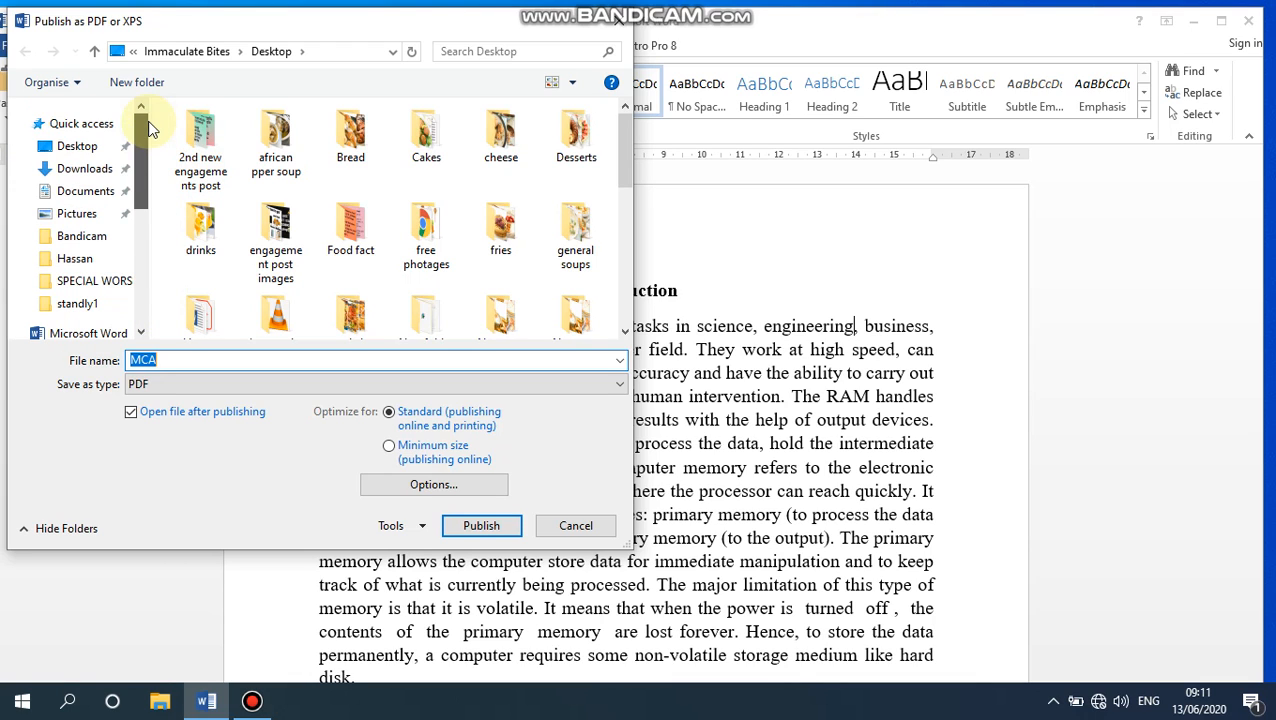
pyautogui.click(84, 148)
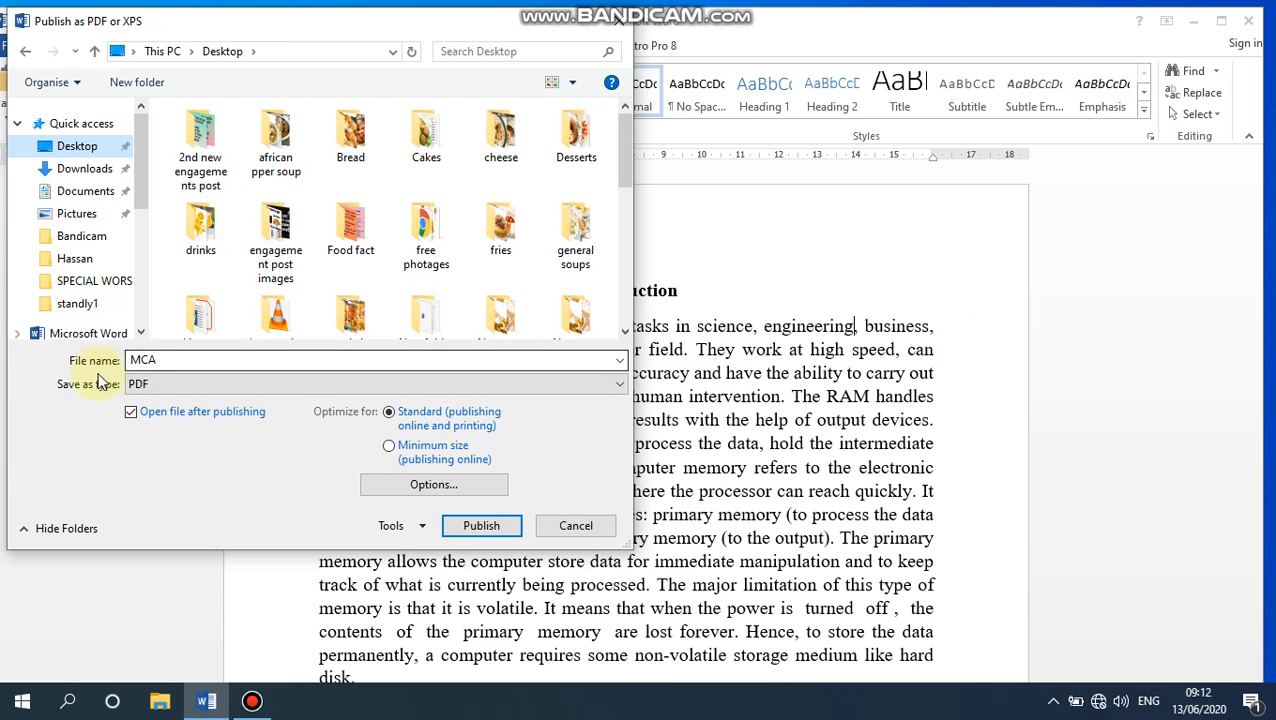
pyautogui.click(171, 359)
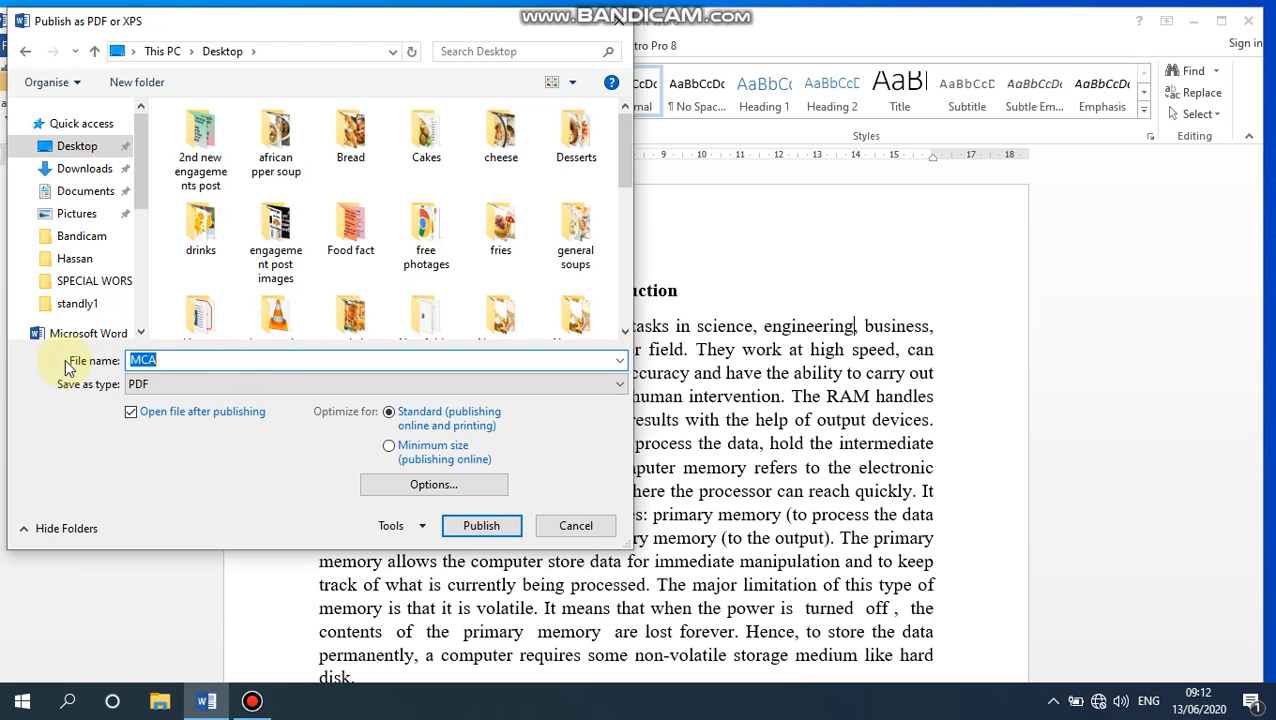
pyautogui.click(478, 530)
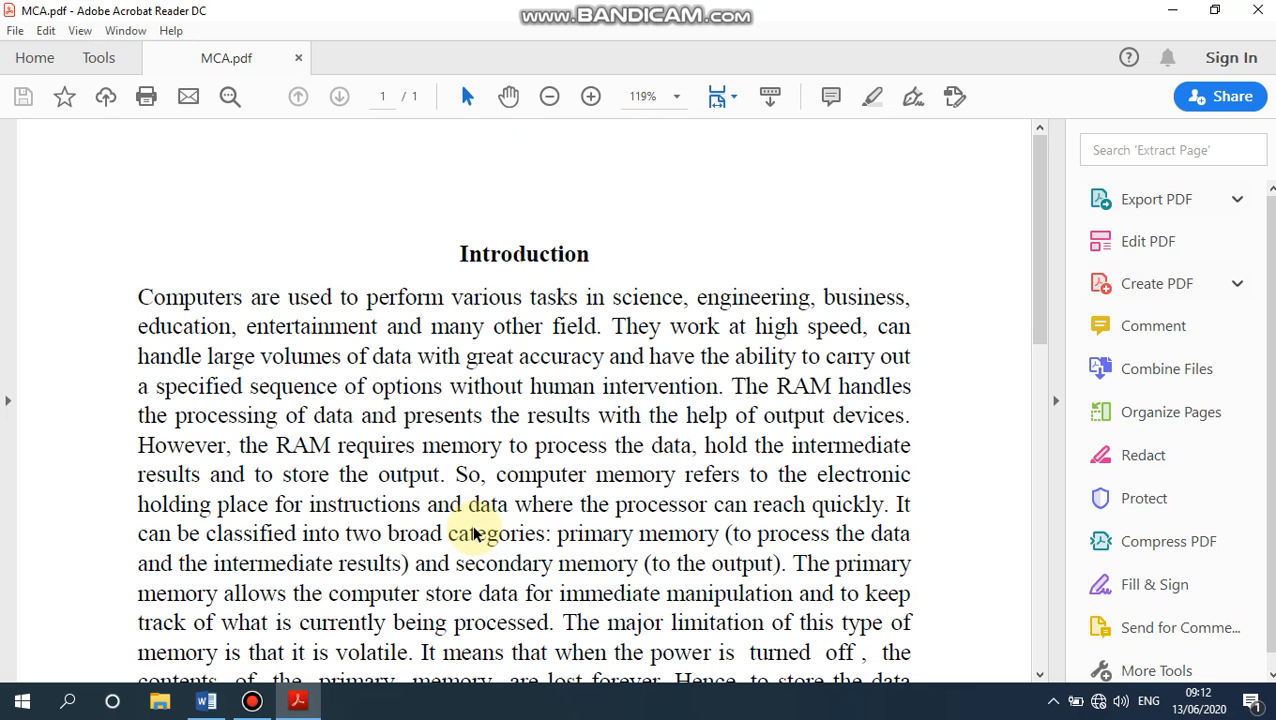
# - Look through the exported MCA.pdf from the heading to the end of the page and close Adobe Acrobat Reader
pyautogui.scroll(-6, 521, 373)
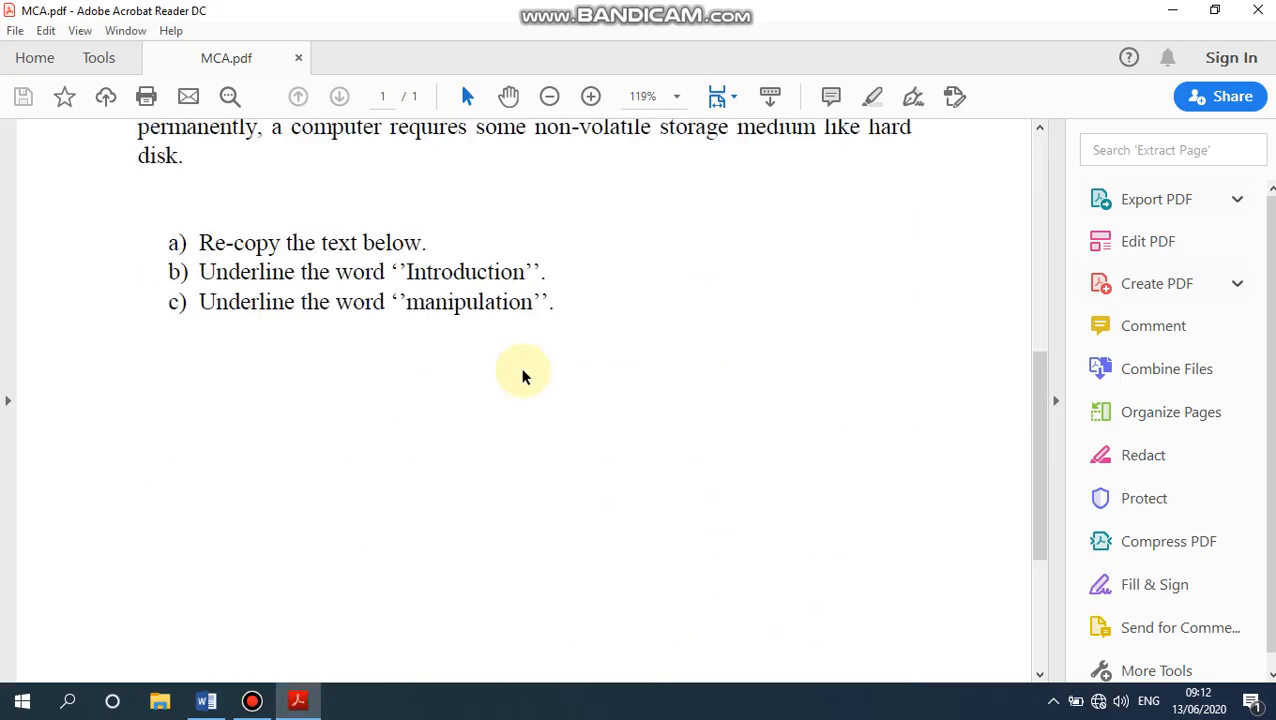
pyautogui.scroll(6, 521, 360)
pyautogui.scroll(-8, 570, 333)
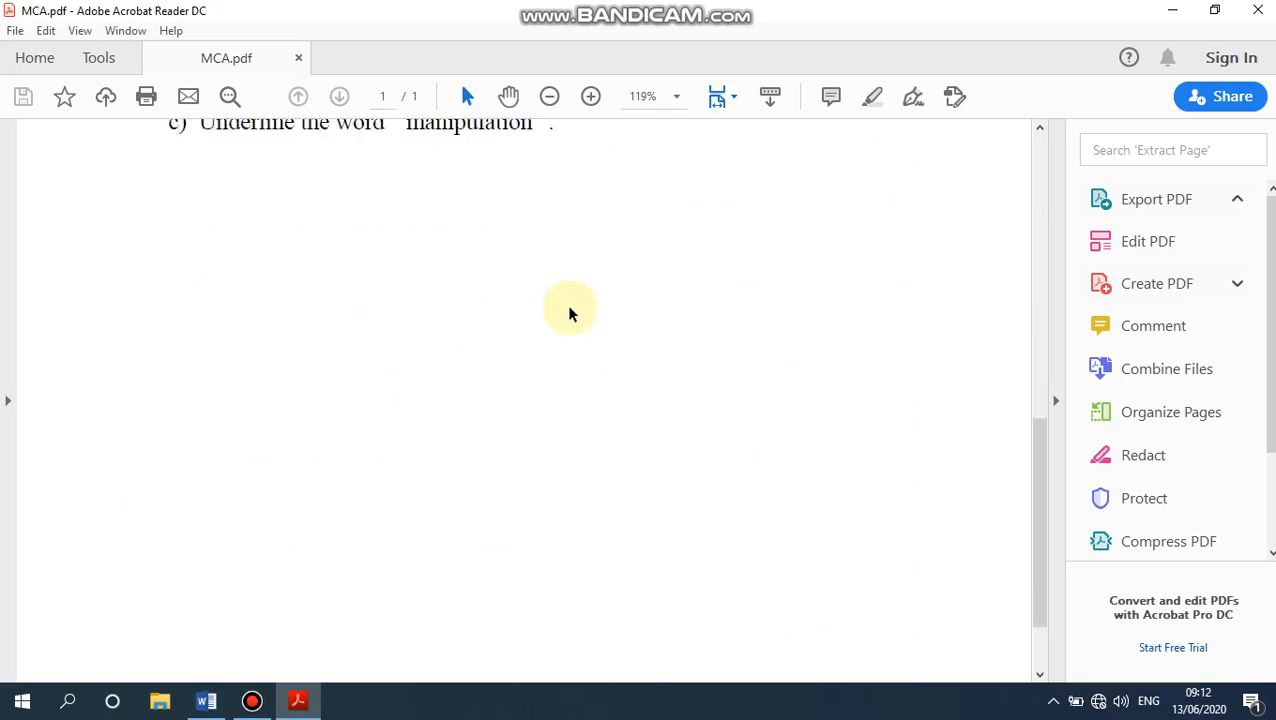
pyautogui.scroll(8, 570, 313)
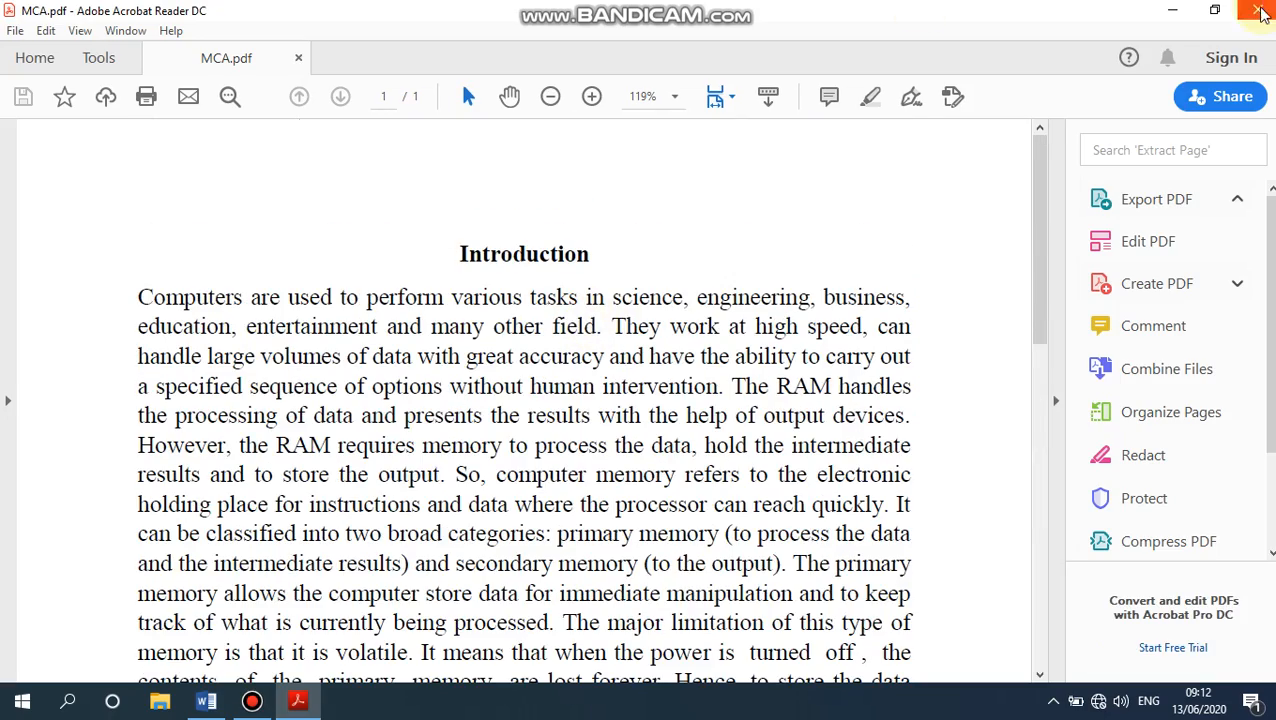
pyautogui.click(1260, 11)
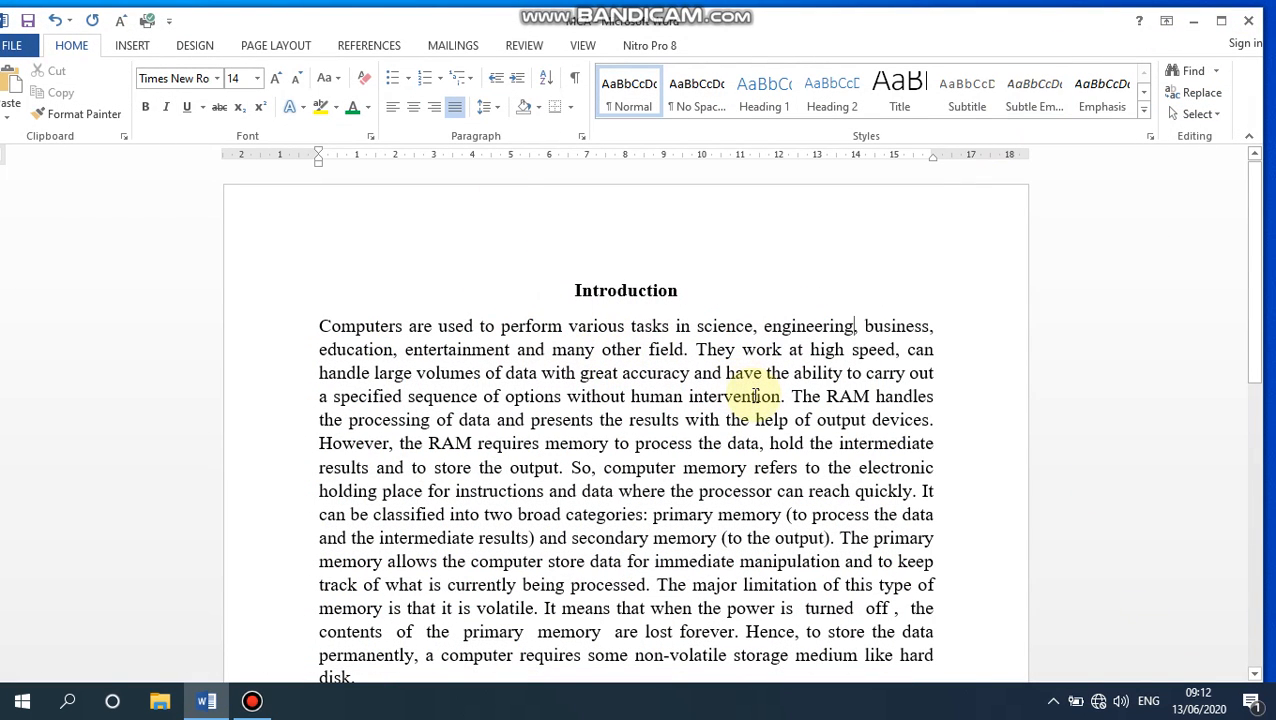
# - Close Word, saving the changes to MCA, and select the MCA Word document on the desktop
pyautogui.click(1246, 19)
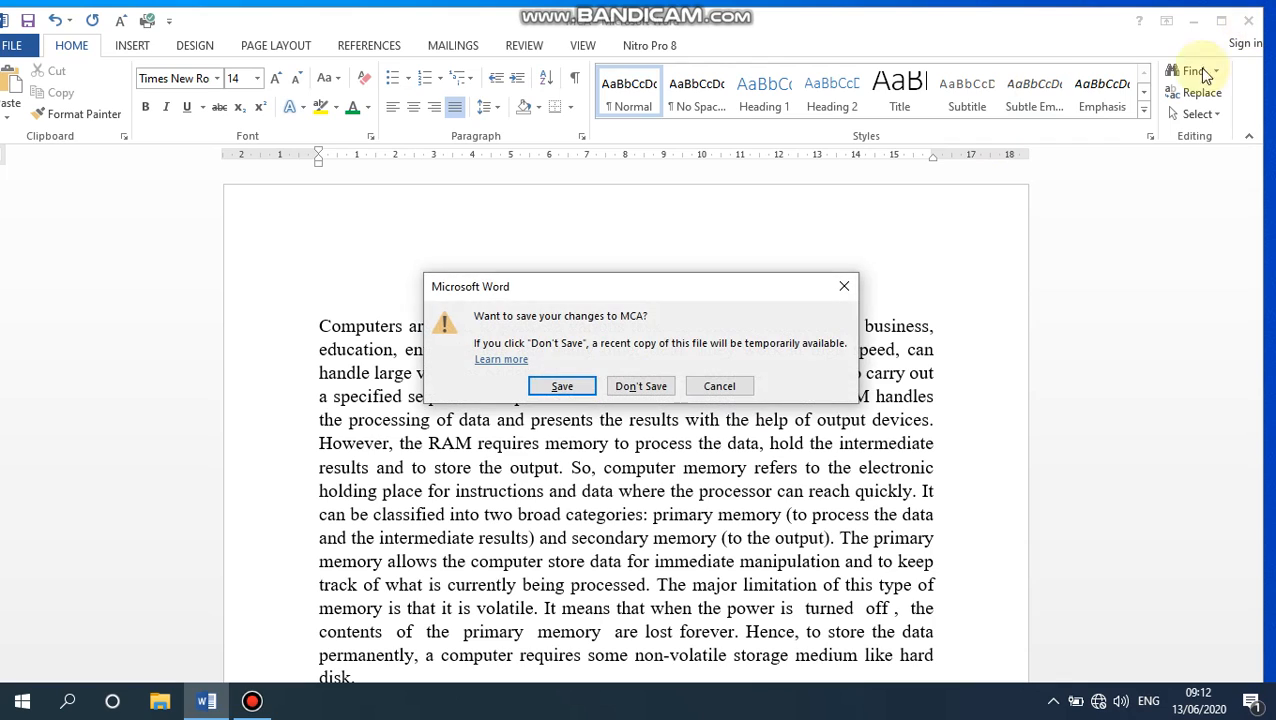
pyautogui.click(566, 388)
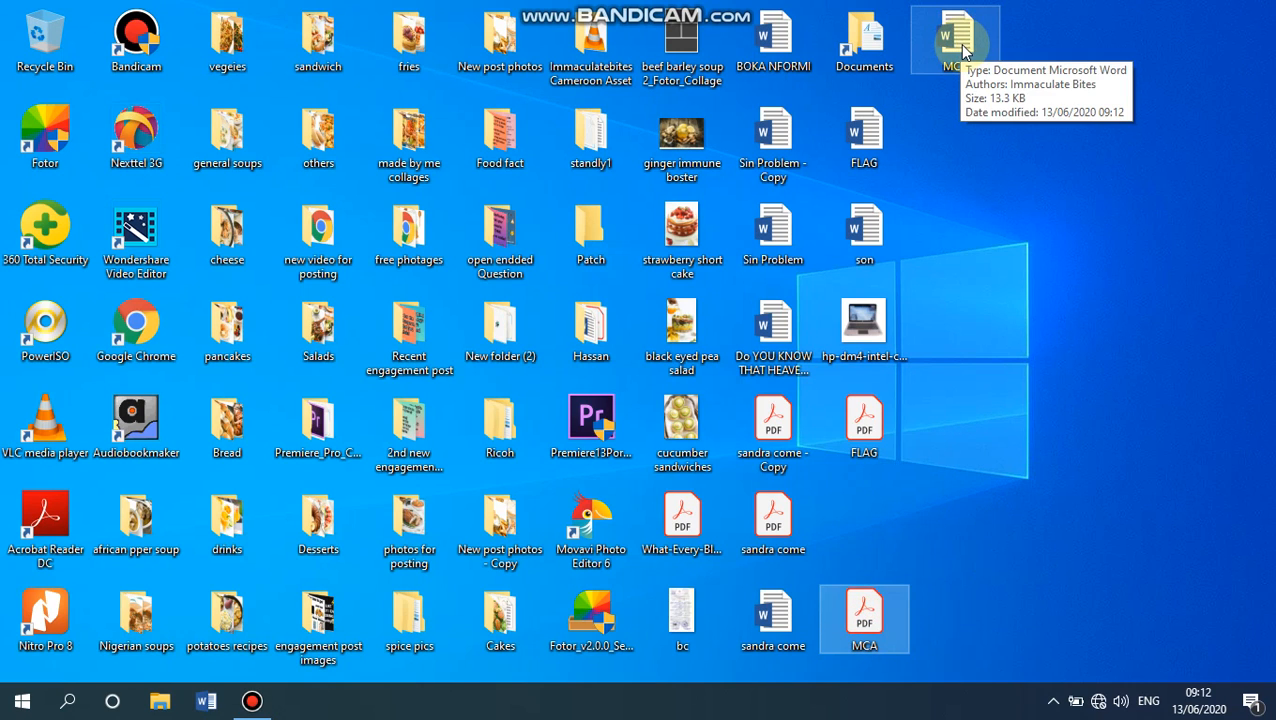
pyautogui.click(959, 44)
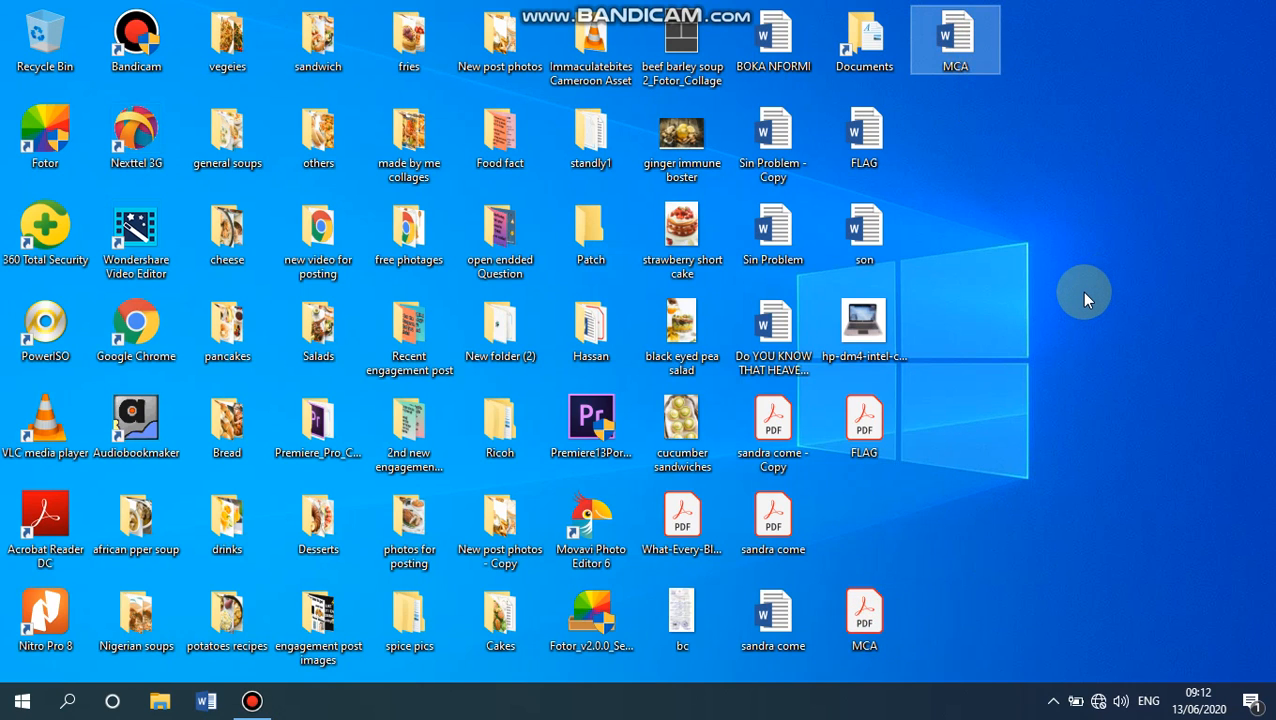